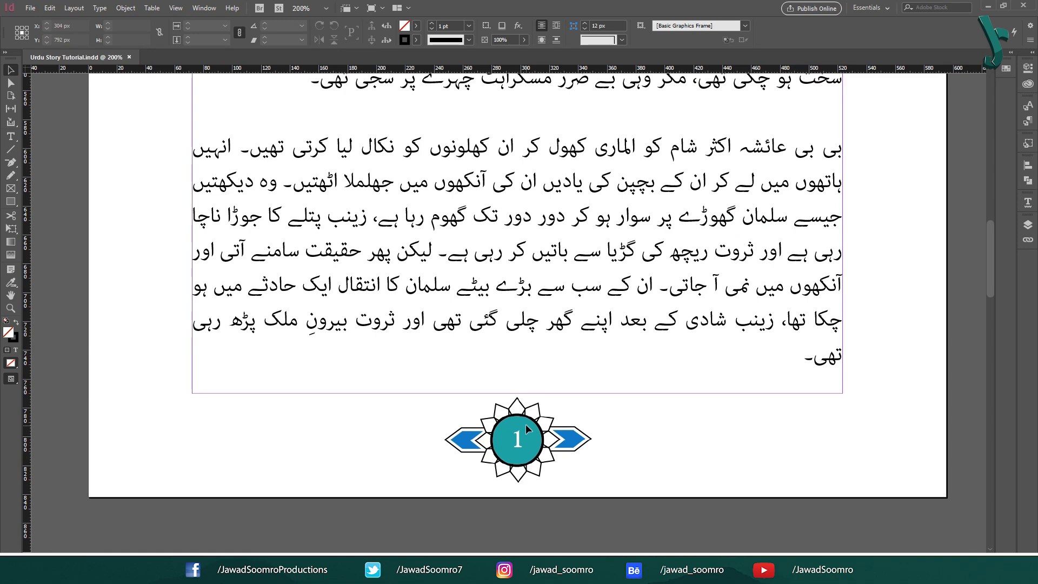
{"action": "key", "text": "ctrl+0"}
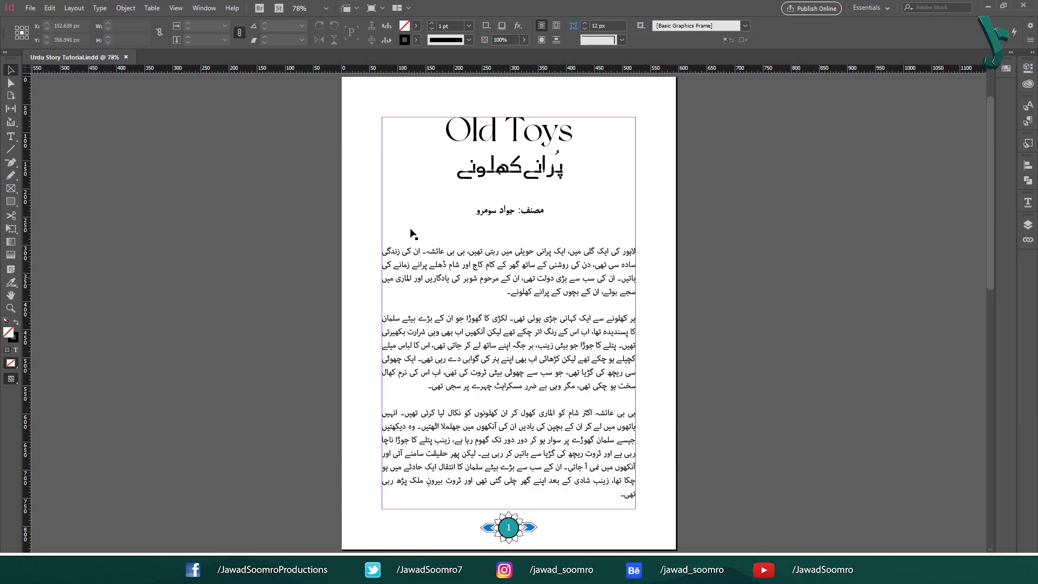
{"action": "key", "text": "ctrl+t"}
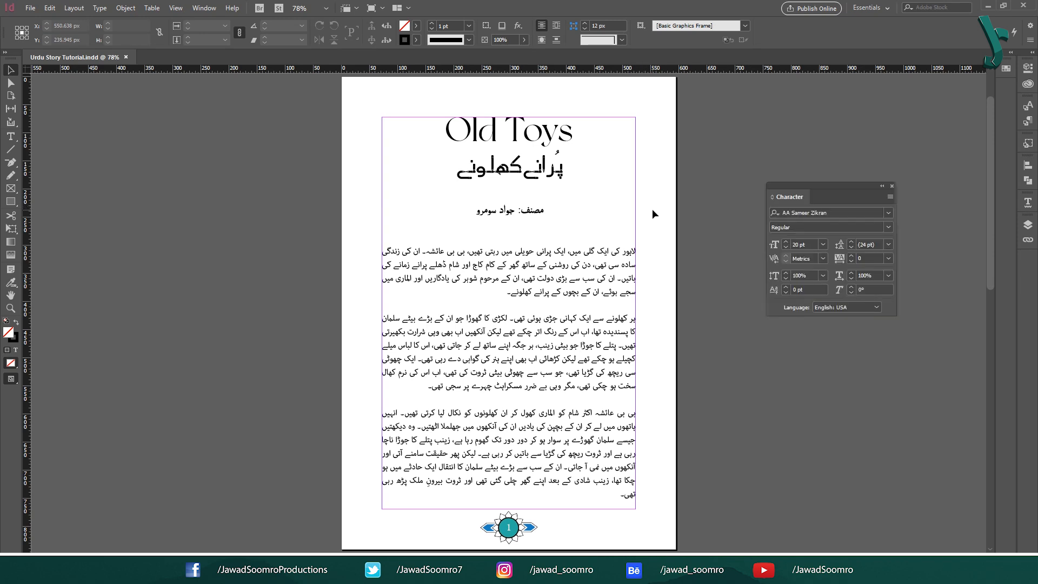
{"action": "key", "text": "ctrl+alt+t"}
{"action": "key", "text": "F12"}
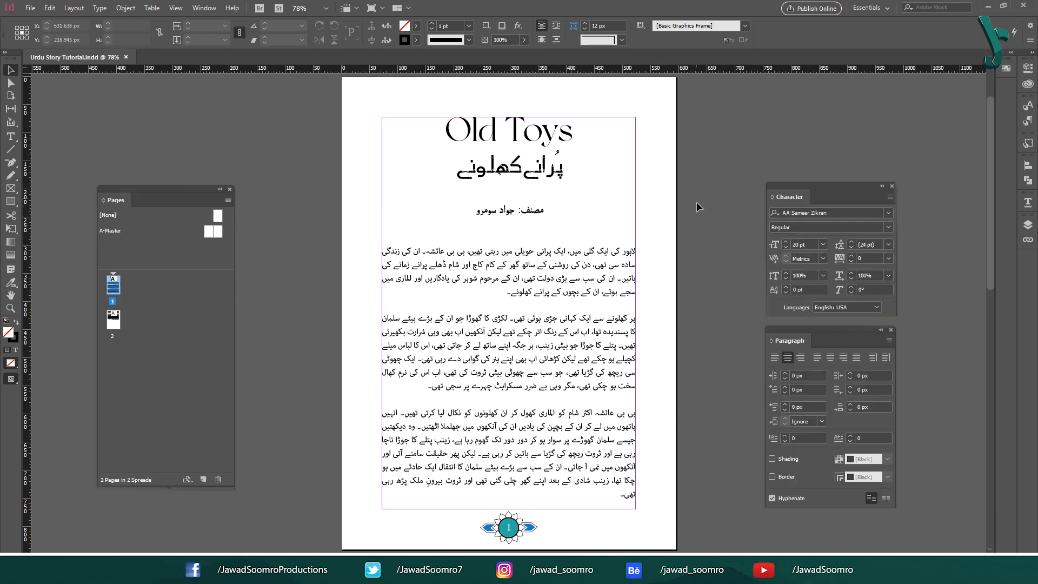
{"action": "key", "text": "ctrl+t"}
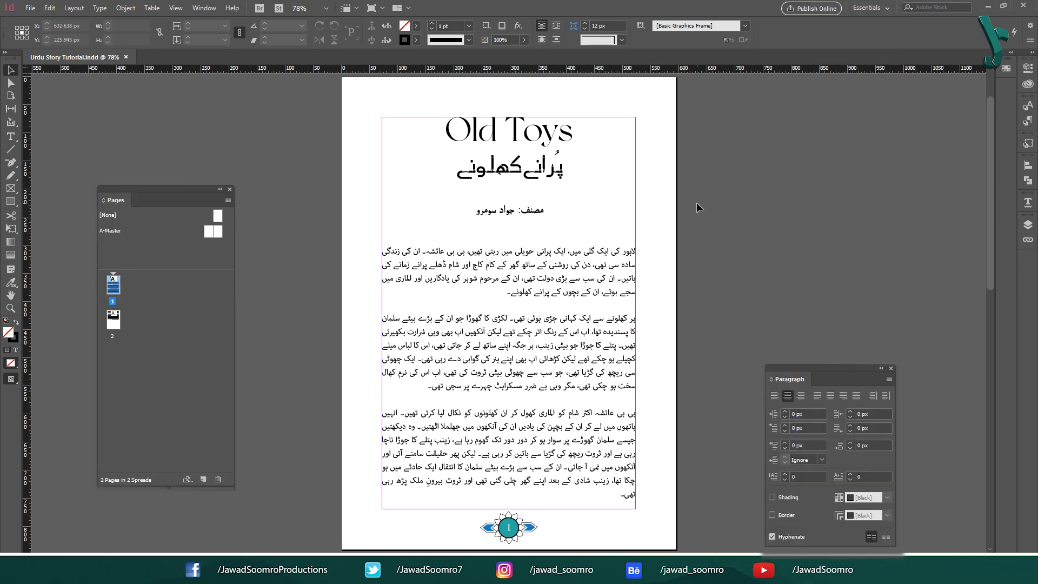
{"action": "key", "text": "ctrl+alt+t"}
{"action": "key", "text": "F12"}
Step: Display the Character and Paragraph panels
{"action": "left_click", "coordinate": [99, 8]}
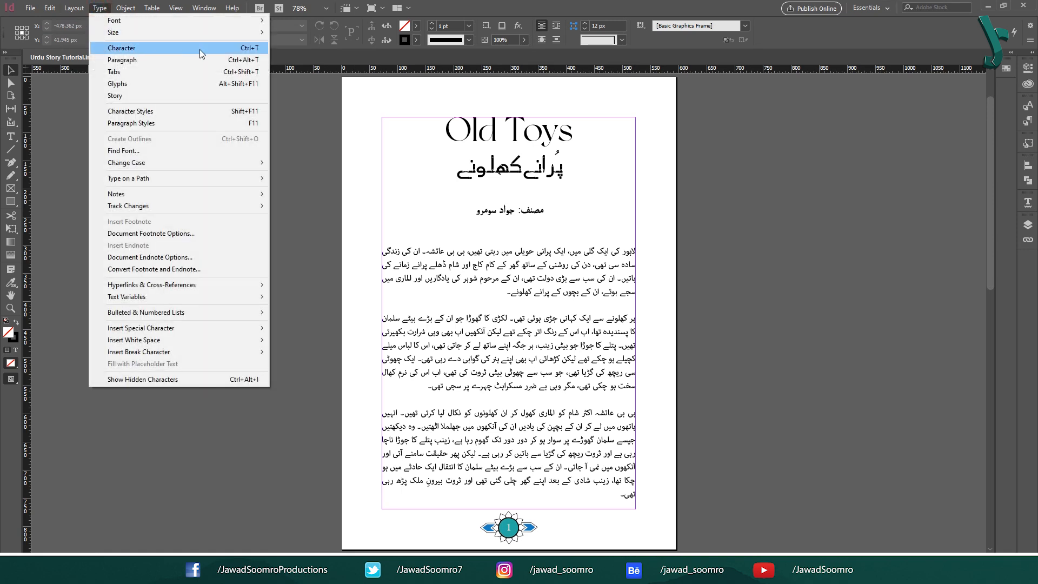
{"action": "left_click", "coordinate": [259, 50]}
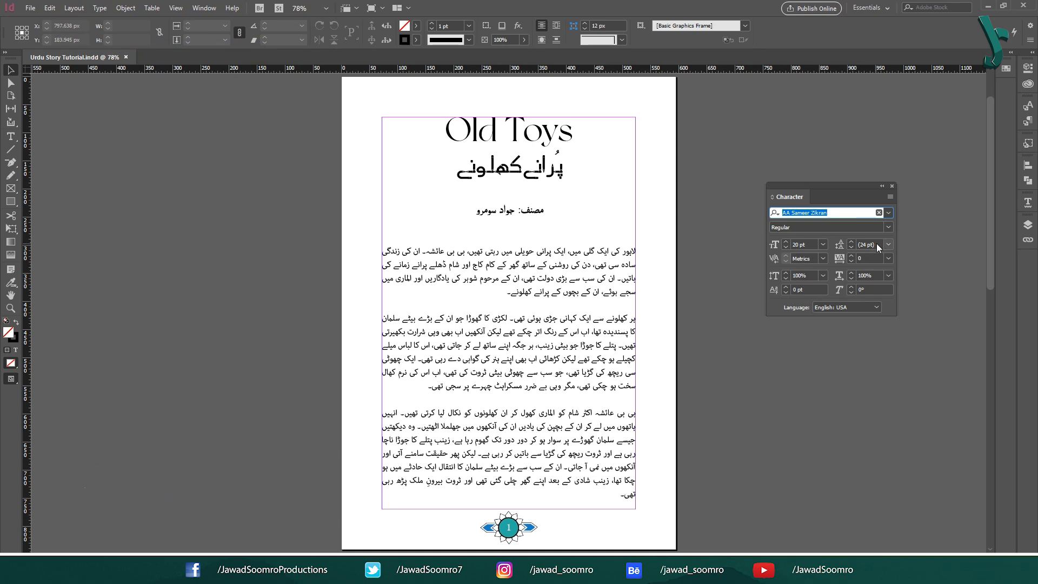
{"action": "left_click", "coordinate": [829, 153]}
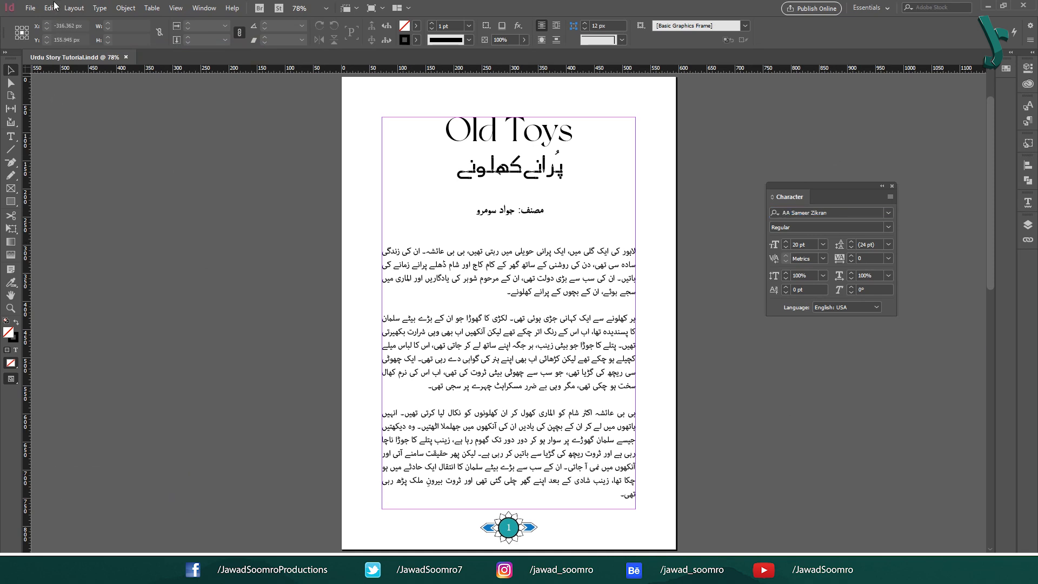
{"action": "left_click", "coordinate": [105, 9]}
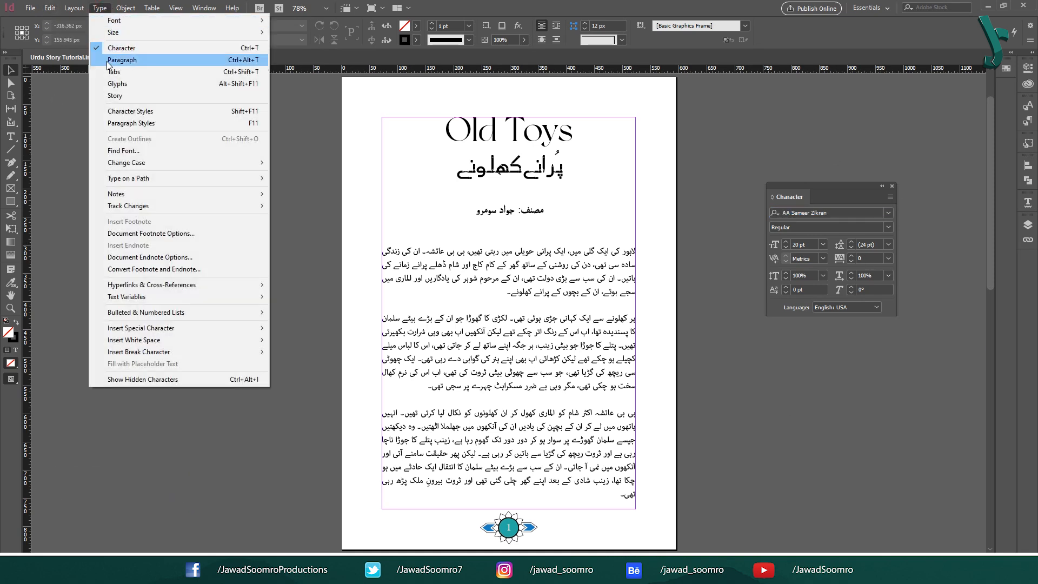
{"action": "left_click", "coordinate": [247, 60]}
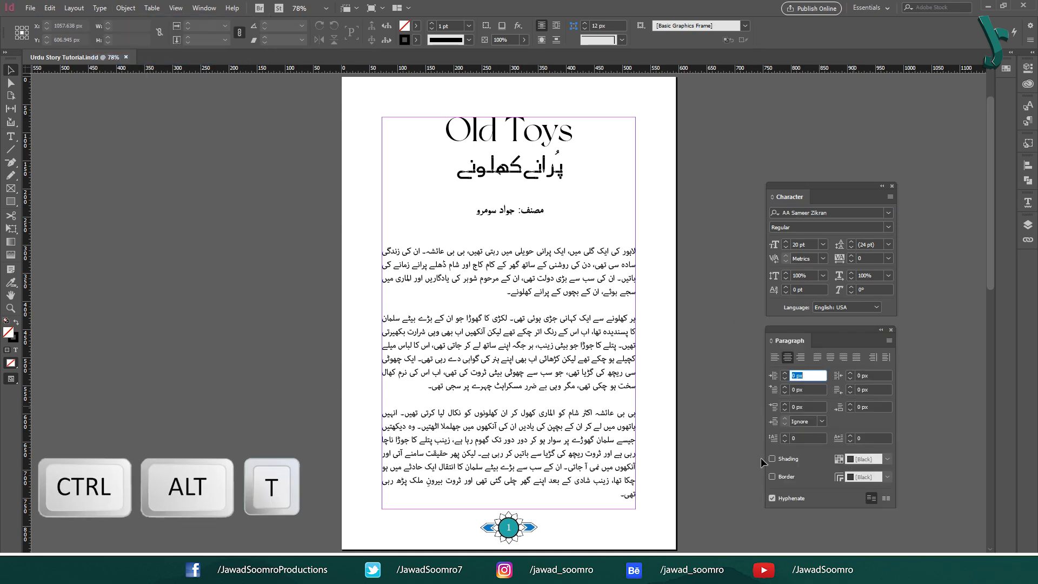
{"action": "left_click", "coordinate": [289, 261]}
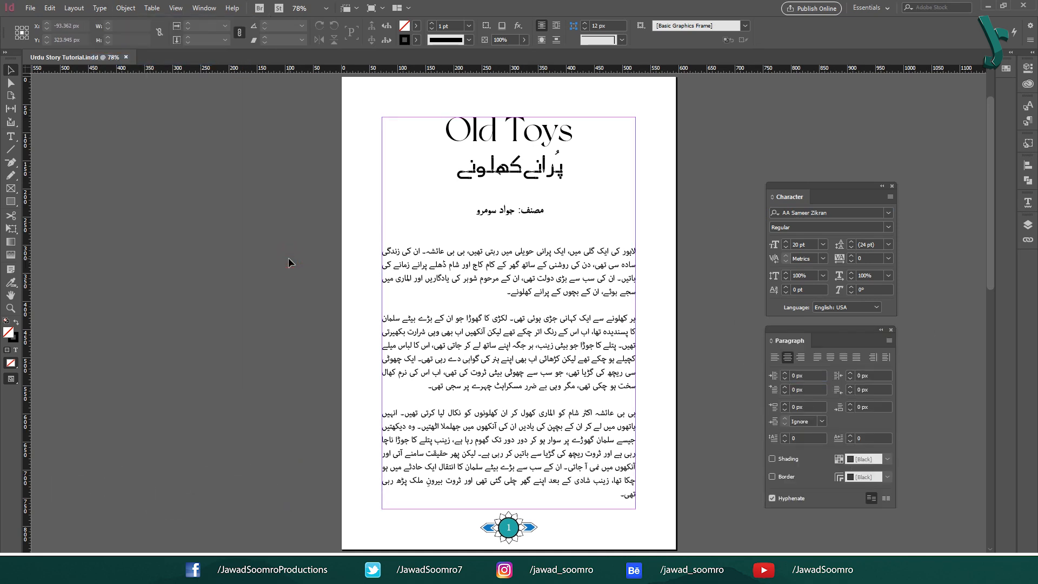
Step: Display the Pages panel and enlarge its master pages section
{"action": "left_click", "coordinate": [204, 7]}
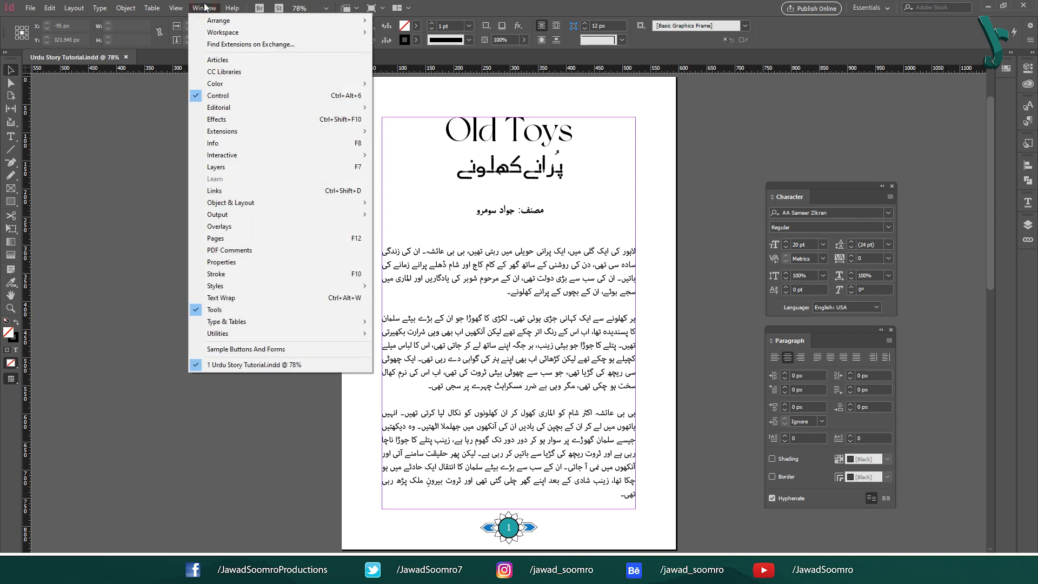
{"action": "left_click", "coordinate": [367, 244]}
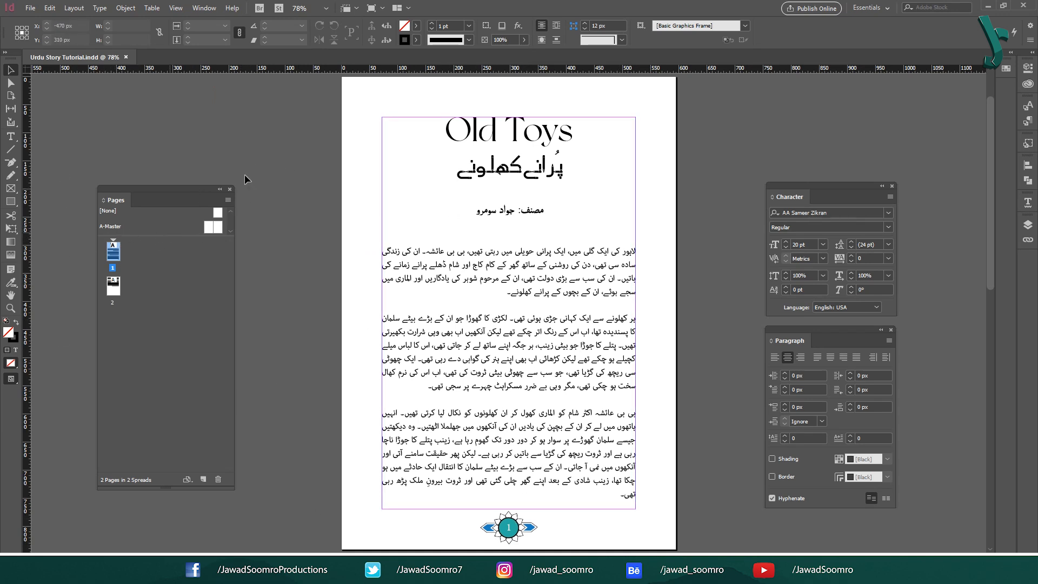
{"action": "left_click_drag", "start_coordinate": [161, 236], "coordinate": [162, 268]}
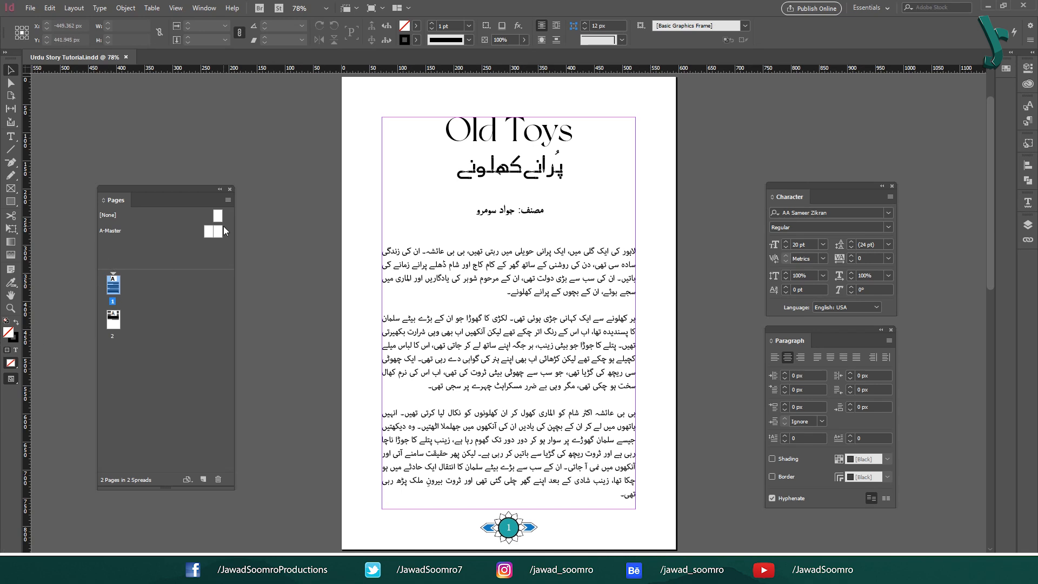
{"action": "left_click_drag", "start_coordinate": [207, 231], "coordinate": [206, 235]}
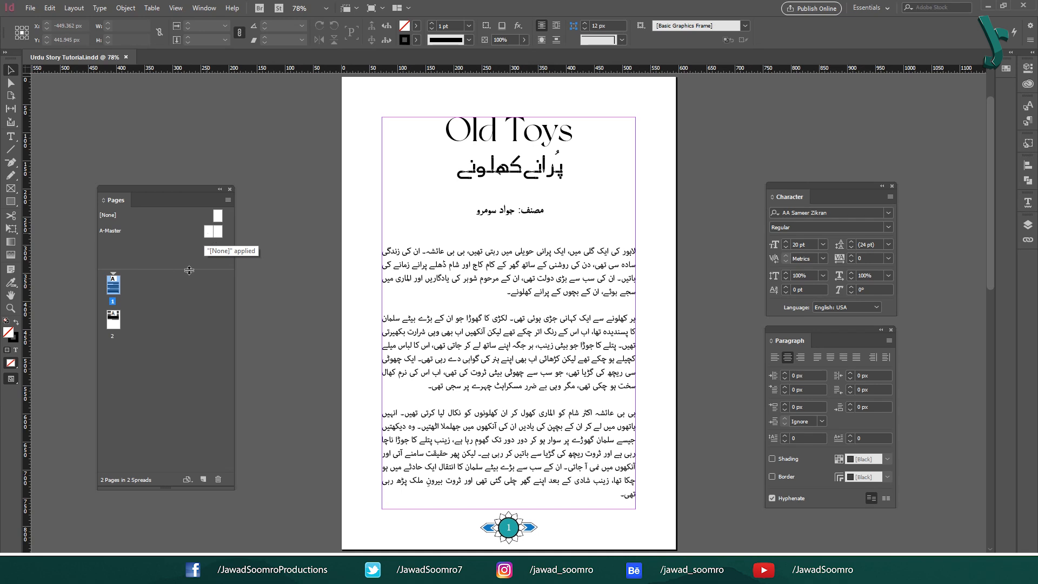
Step: Open the A-Master spread and delete the page-number text frames from both footer ornaments, keeping the ornaments
{"action": "double_click", "coordinate": [207, 232]}
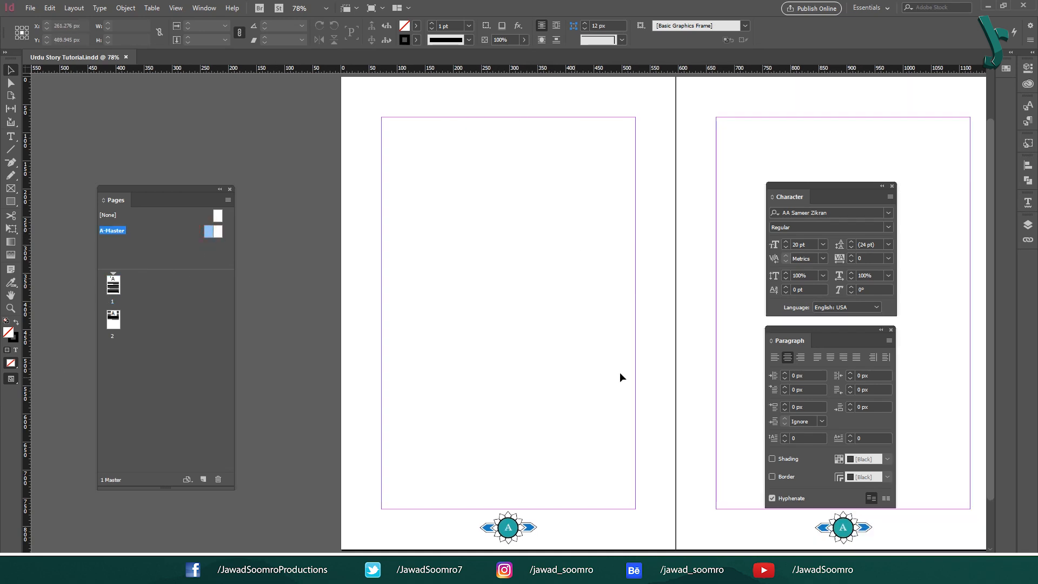
{"action": "left_click_drag", "start_coordinate": [686, 405], "coordinate": [454, 373]}
{"action": "left_click", "coordinate": [608, 496]}
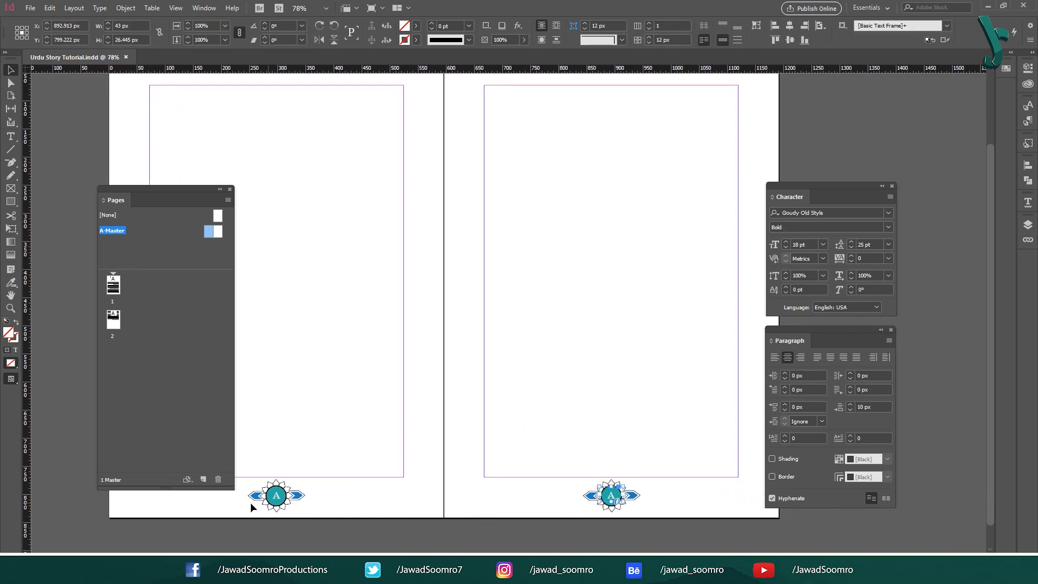
{"action": "left_click", "coordinate": [274, 505]}
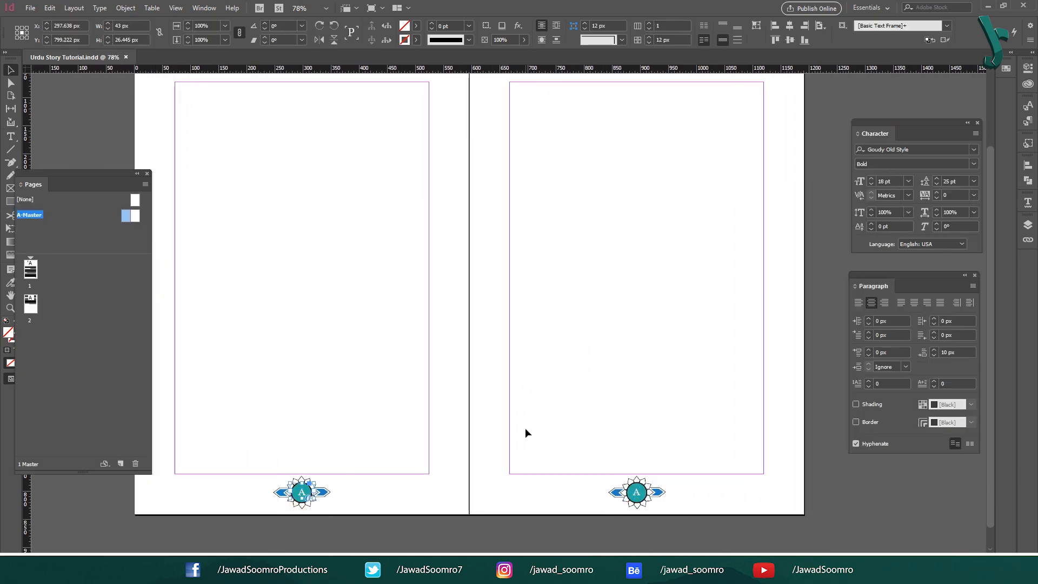
{"action": "key", "text": "Delete"}
{"action": "left_click_drag", "start_coordinate": [605, 454], "coordinate": [683, 541]}
{"action": "key", "text": "Delete"}
{"action": "left_click", "coordinate": [654, 372]}
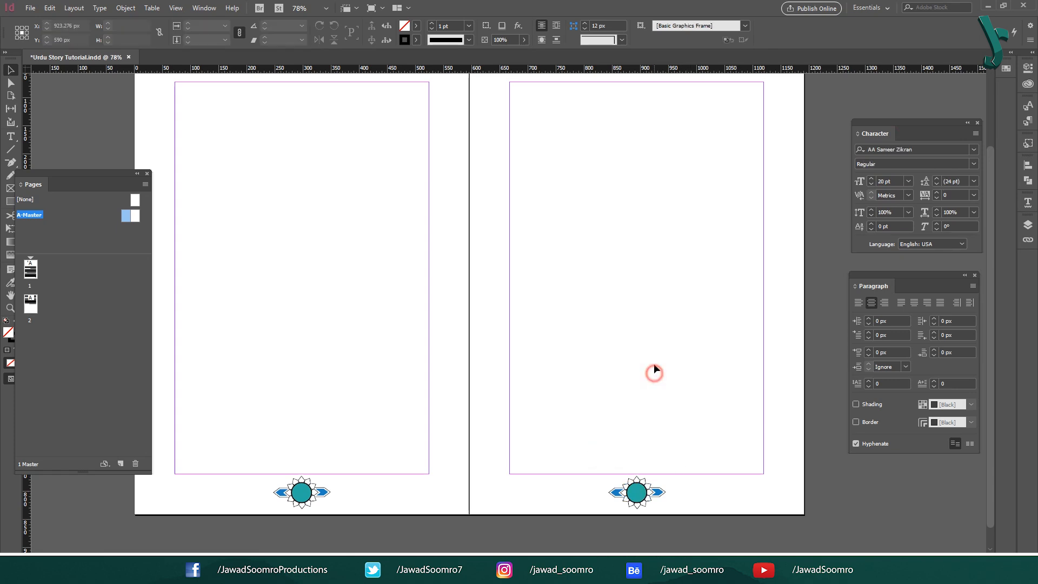
{"action": "left_click_drag", "start_coordinate": [649, 331], "coordinate": [662, 363]}
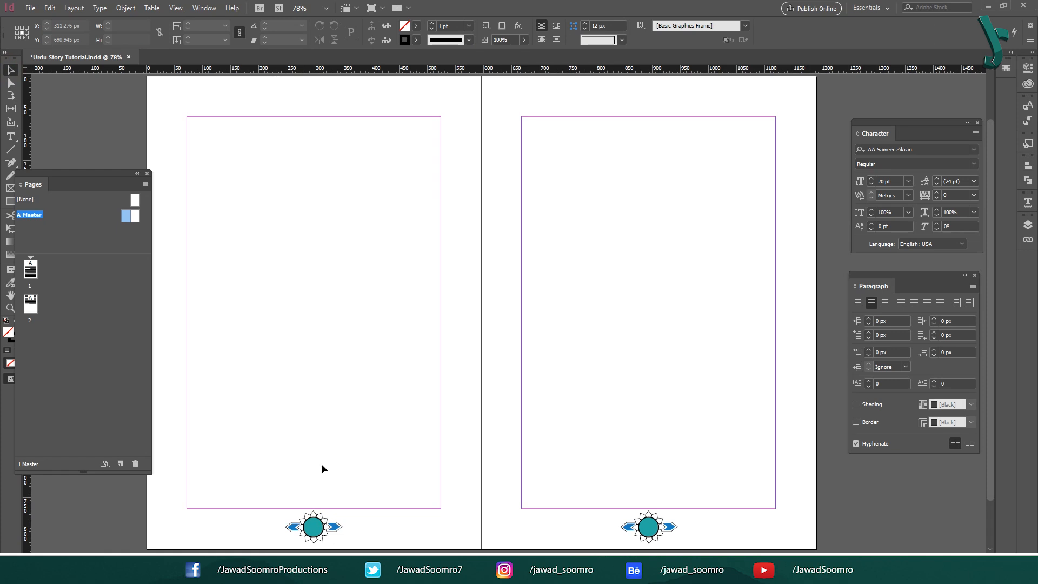
Step: Switch the keyboard input language to Sindhi (Arabic) with the Urdu keyboard
{"action": "left_click", "coordinate": [971, 286]}
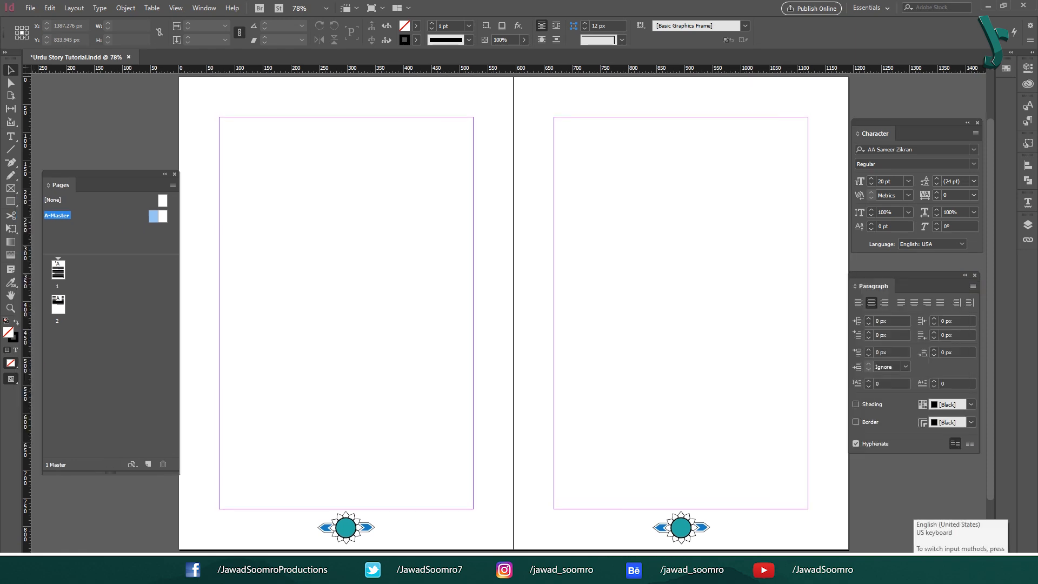
{"action": "left_click", "coordinate": [960, 565]}
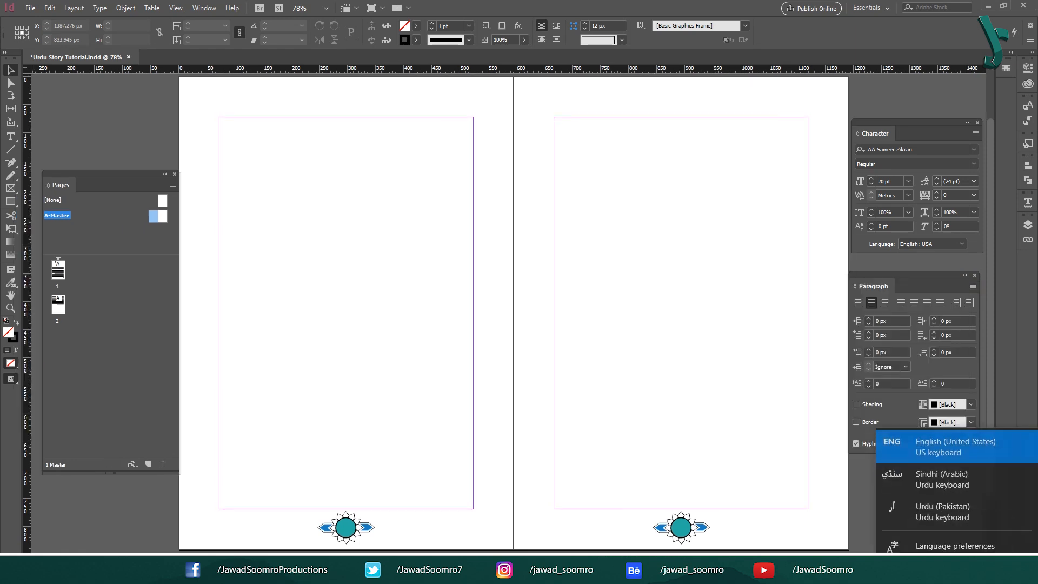
{"action": "left_click", "coordinate": [952, 484]}
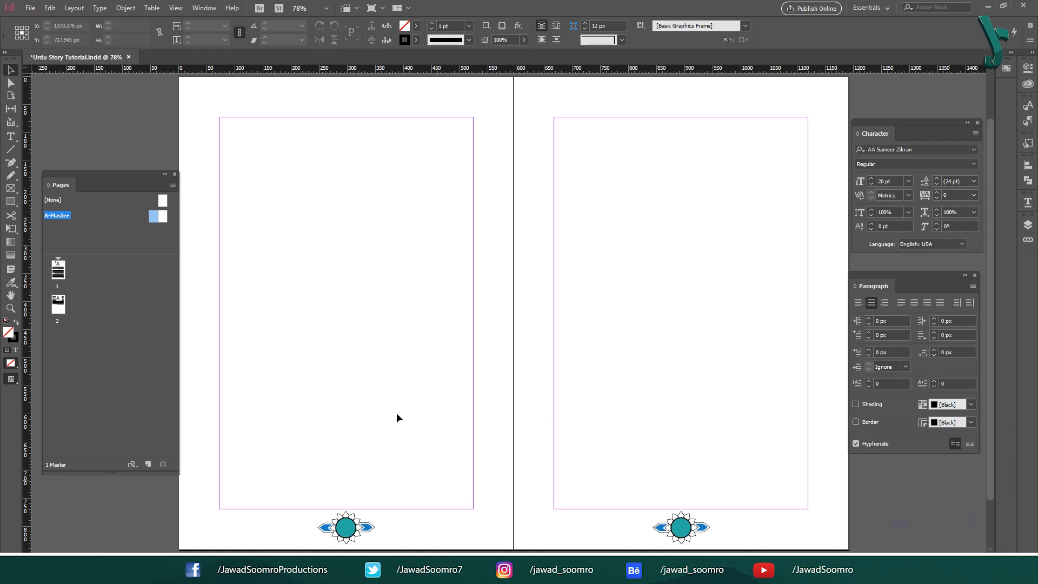
Step: Create a text frame containing 12345 above the footer ornament on the left master page
{"action": "left_click", "coordinate": [11, 136]}
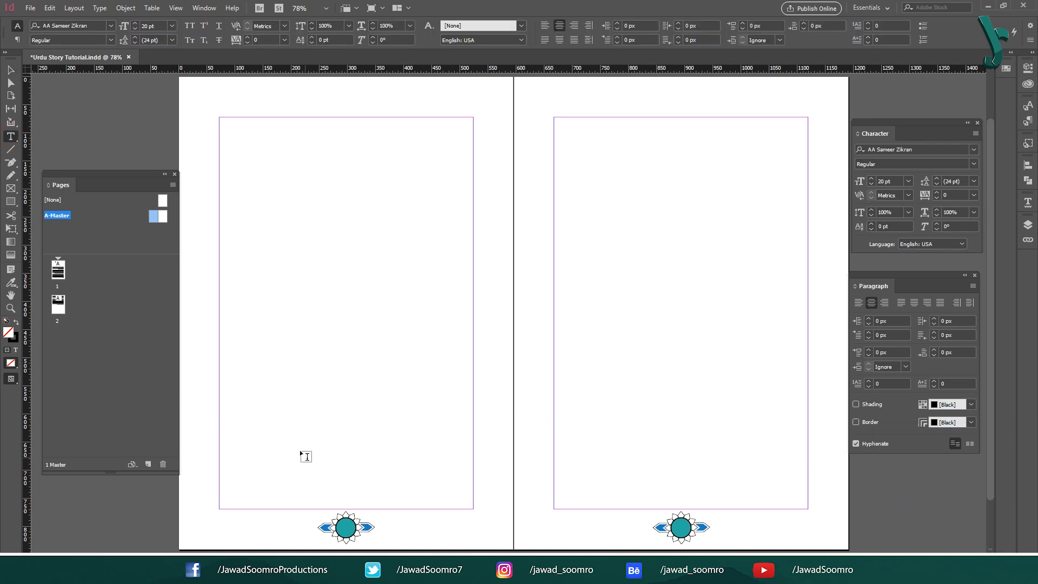
{"action": "left_click_drag", "start_coordinate": [263, 446], "coordinate": [375, 477]}
{"action": "type", "text": "12345"}
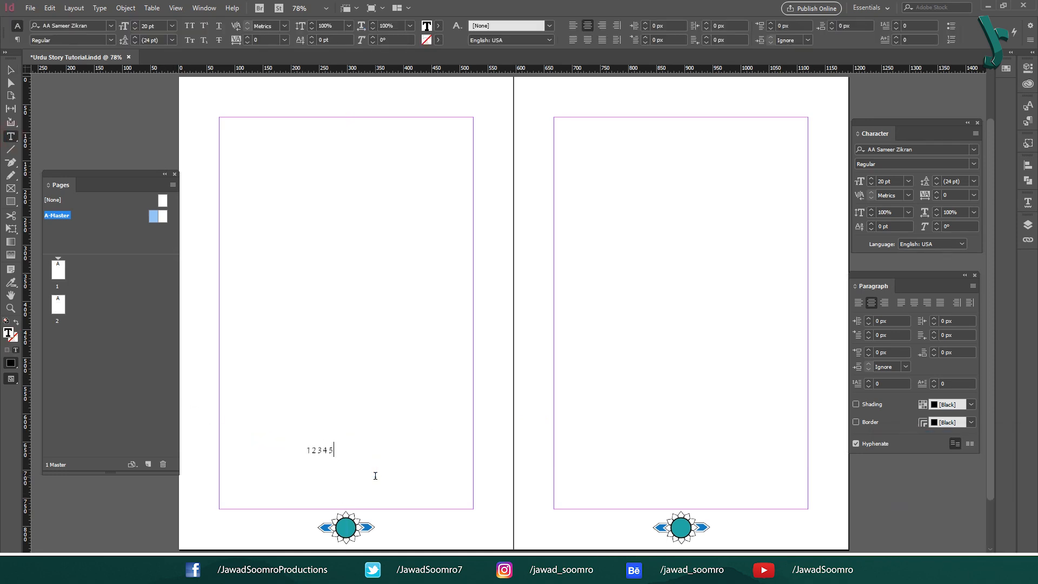
Step: Format the number 12345 at 46 pt in the Bombay Black Unicode font
{"action": "double_click", "coordinate": [327, 455]}
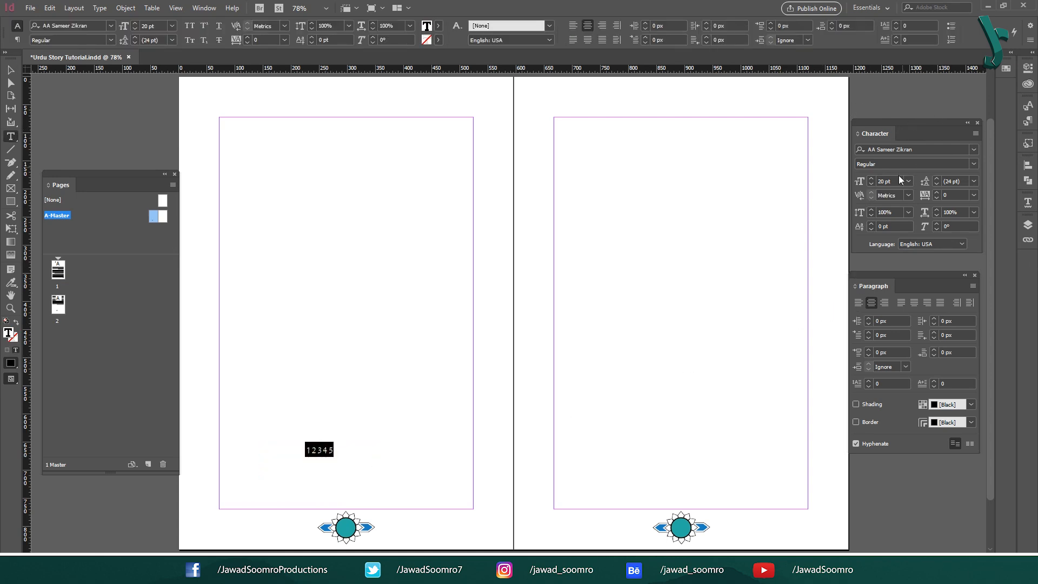
{"action": "left_click", "coordinate": [899, 180]}
{"action": "type", "text": "46"}
{"action": "key", "text": "Return"}
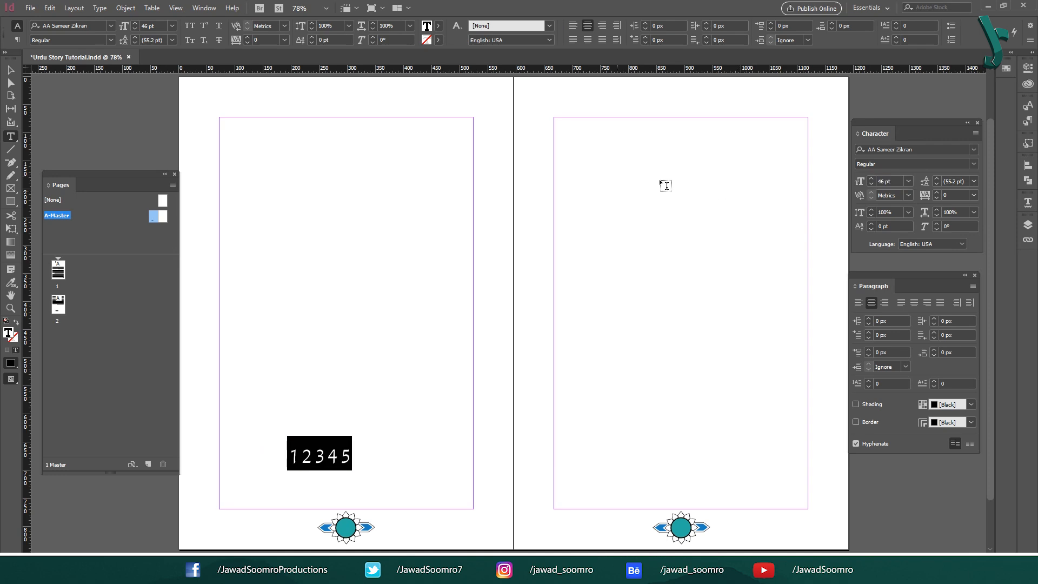
{"action": "left_click", "coordinate": [950, 149]}
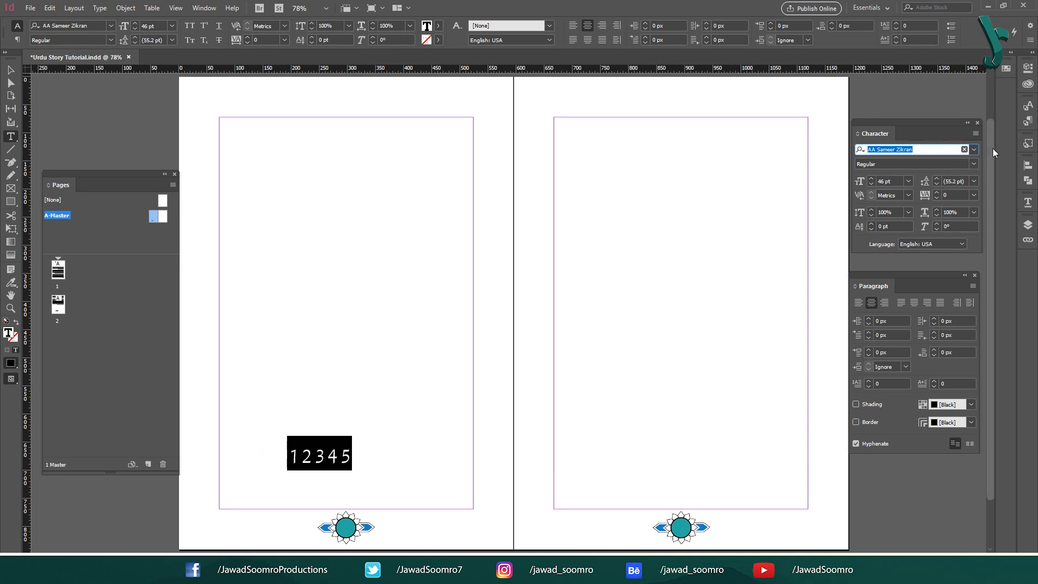
{"action": "left_click", "coordinate": [974, 149]}
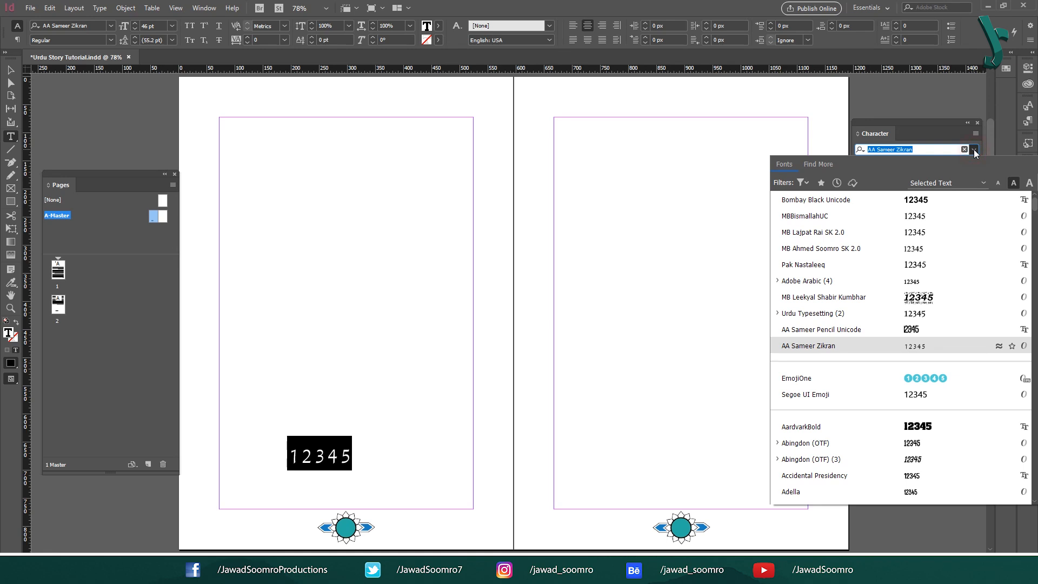
{"action": "left_click", "coordinate": [821, 198]}
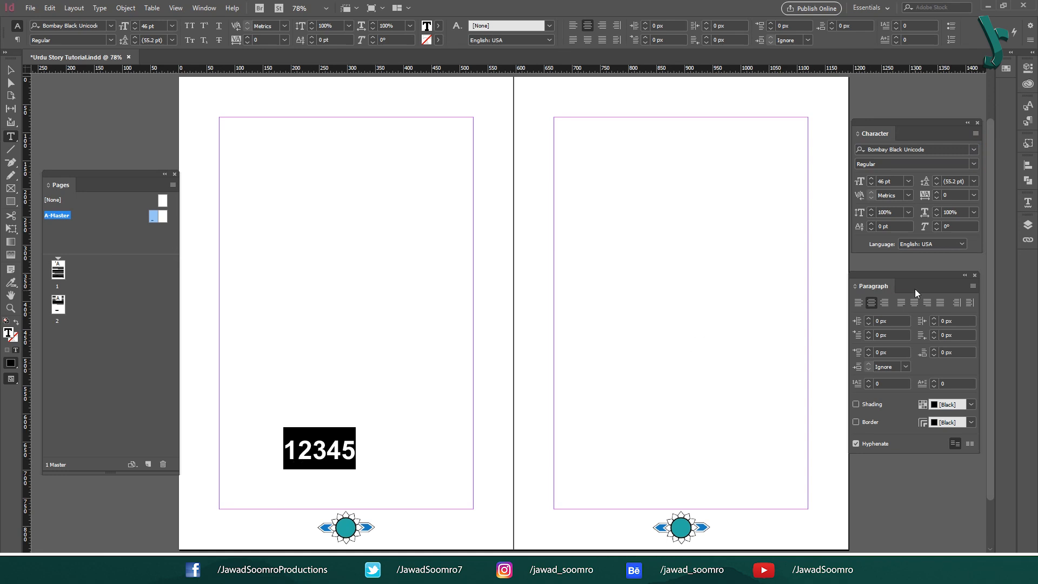
Step: Set the selected number's character language to Arabic
{"action": "left_click", "coordinate": [938, 245]}
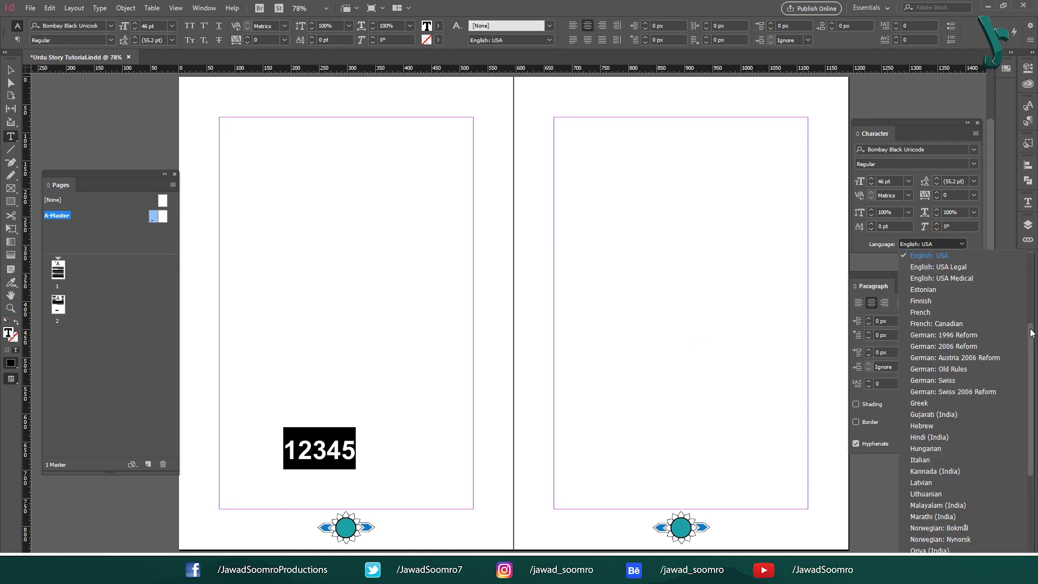
{"action": "left_click_drag", "start_coordinate": [1031, 333], "coordinate": [1030, 254]}
{"action": "left_click", "coordinate": [926, 267]}
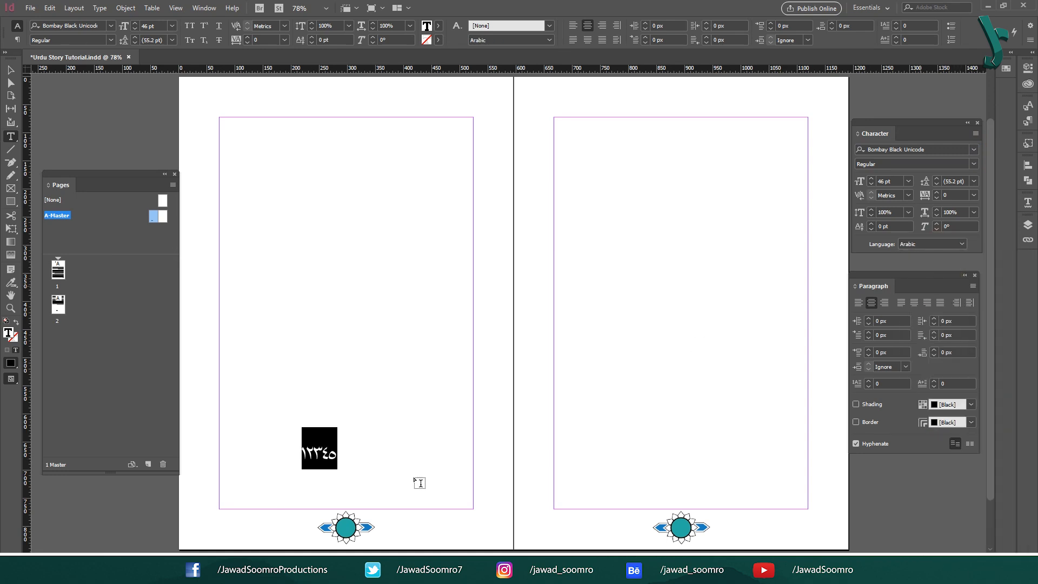
Step: Try a font from the MB family on the Arabic number text
{"action": "left_click", "coordinate": [329, 452]}
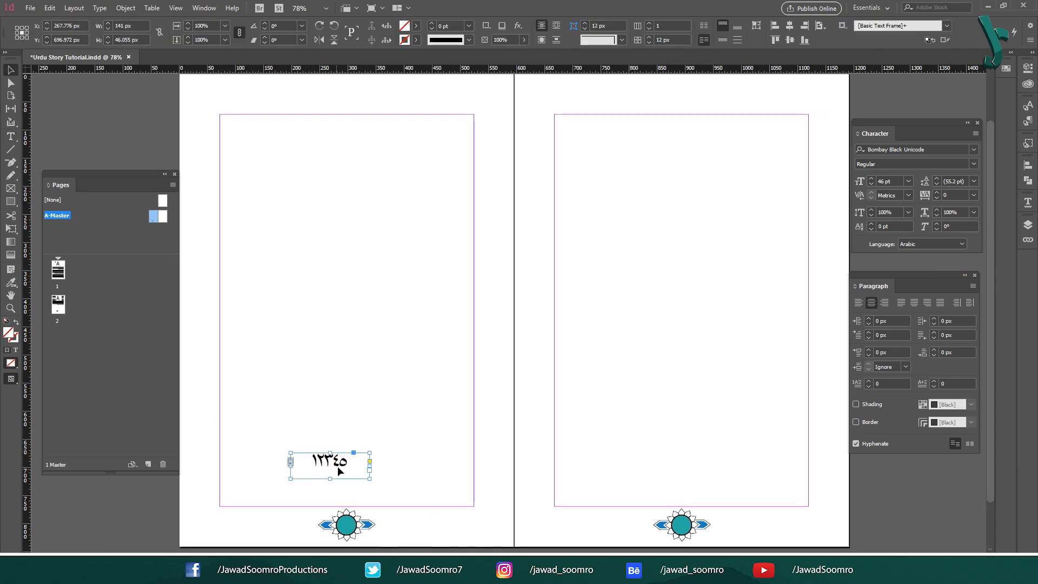
{"action": "double_click", "coordinate": [338, 468]}
{"action": "key", "text": "ctrl+a"}
{"action": "left_click", "coordinate": [973, 149]}
{"action": "type", "text": "mb"}
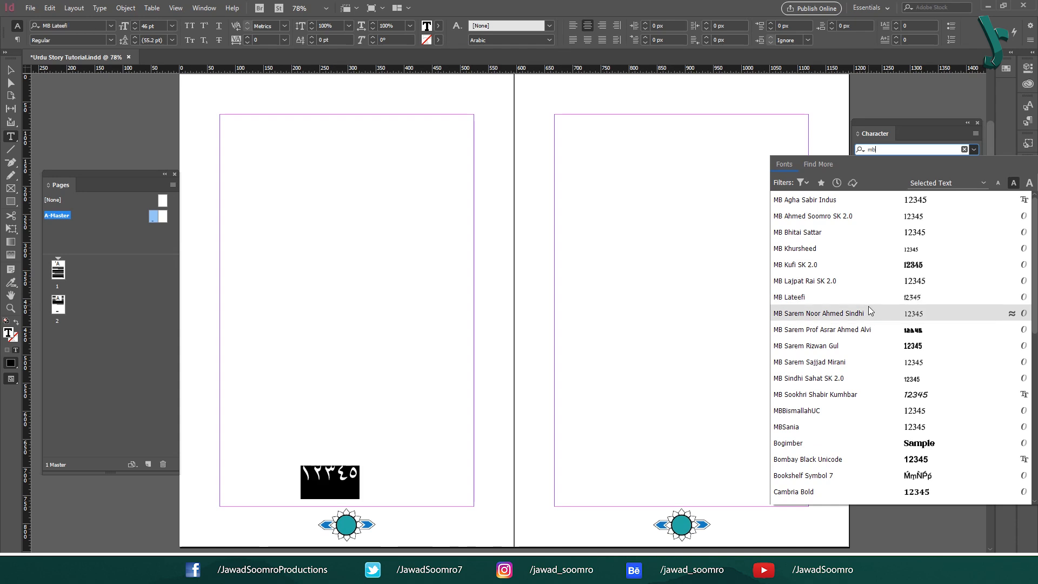
{"action": "left_click", "coordinate": [868, 314]}
Step: Replace the Arabic number text on the left master page with a single 1 and colour it with the [Paper] swatch
{"action": "left_click", "coordinate": [310, 454]}
{"action": "double_click", "coordinate": [310, 454]}
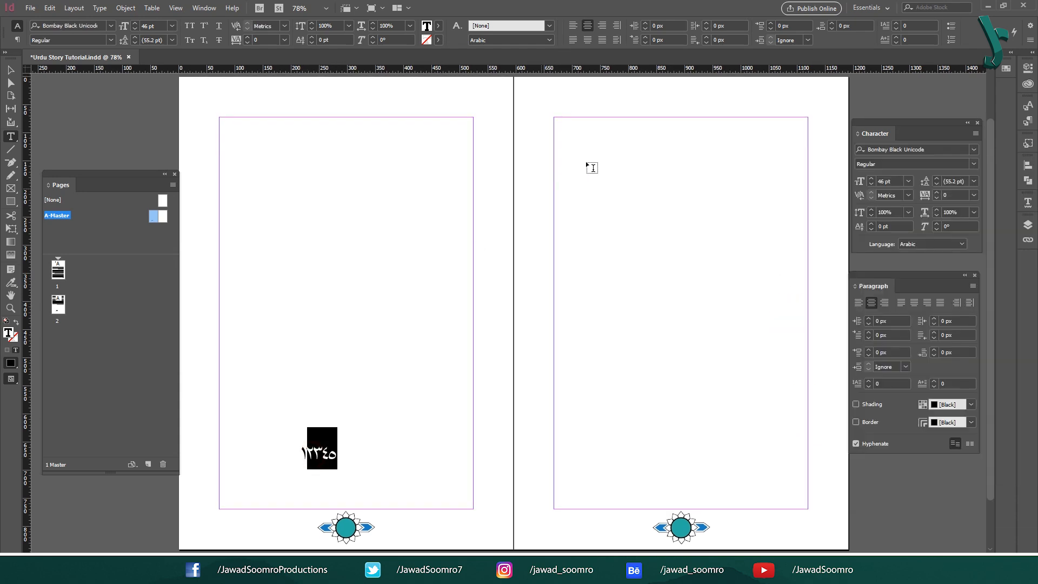
{"action": "type", "text": "1"}
{"action": "key", "text": "ctrl+a"}
{"action": "left_click", "coordinate": [438, 25]}
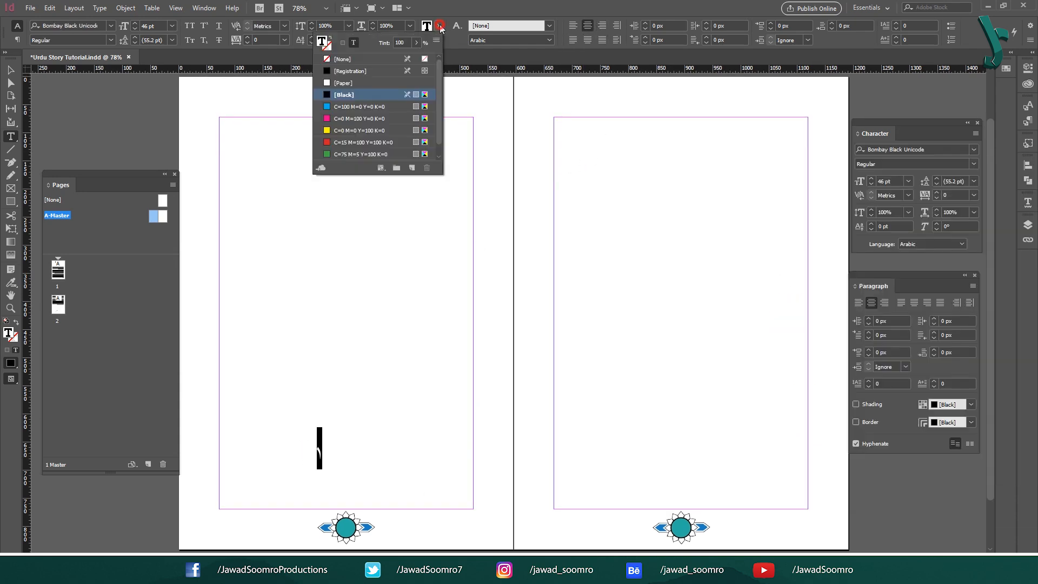
{"action": "left_click", "coordinate": [348, 83]}
Step: Move the number onto the left master page's footer ornament and replace it with the Current Page Number marker
{"action": "left_click", "coordinate": [10, 70]}
{"action": "left_click_drag", "start_coordinate": [346, 461], "coordinate": [384, 550]}
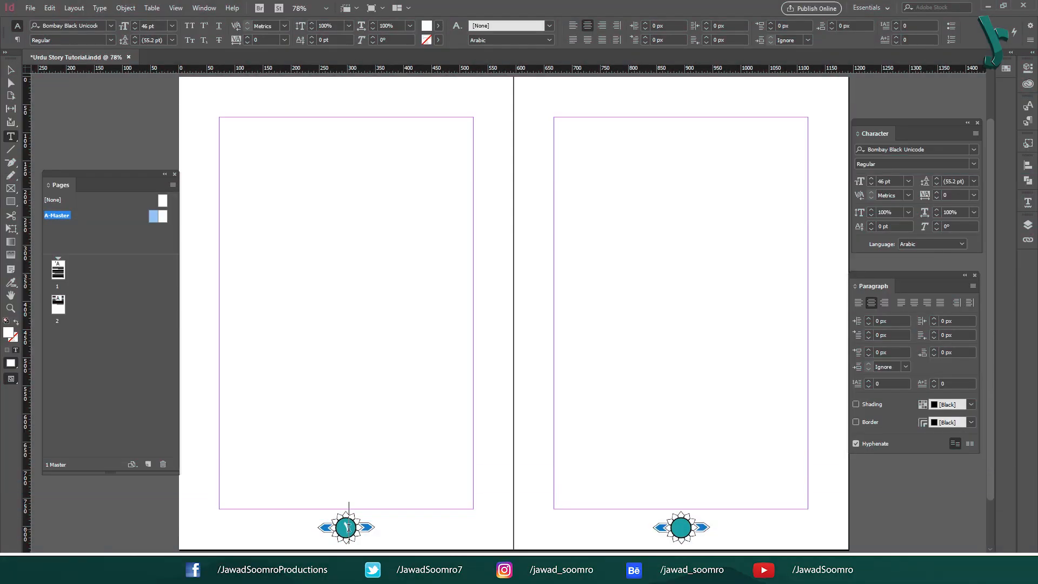
{"action": "left_click", "coordinate": [103, 8]}
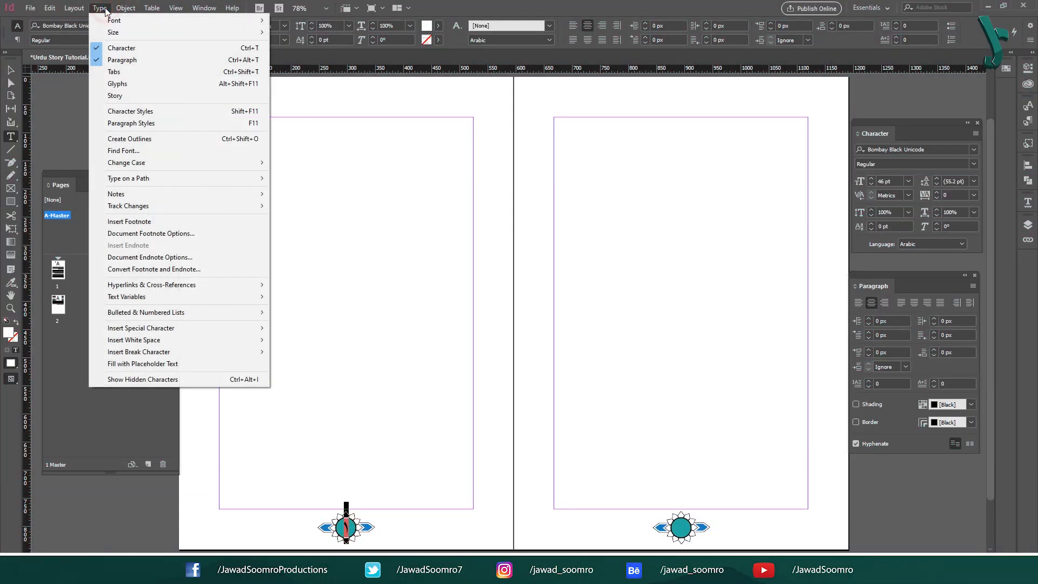
{"action": "left_click", "coordinate": [203, 328]}
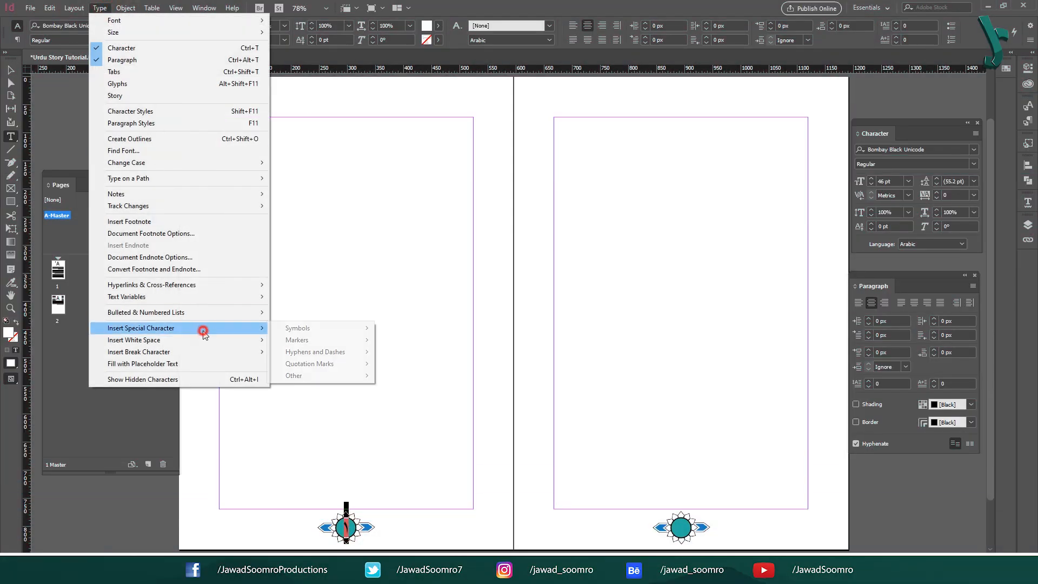
{"action": "left_click", "coordinate": [319, 341]}
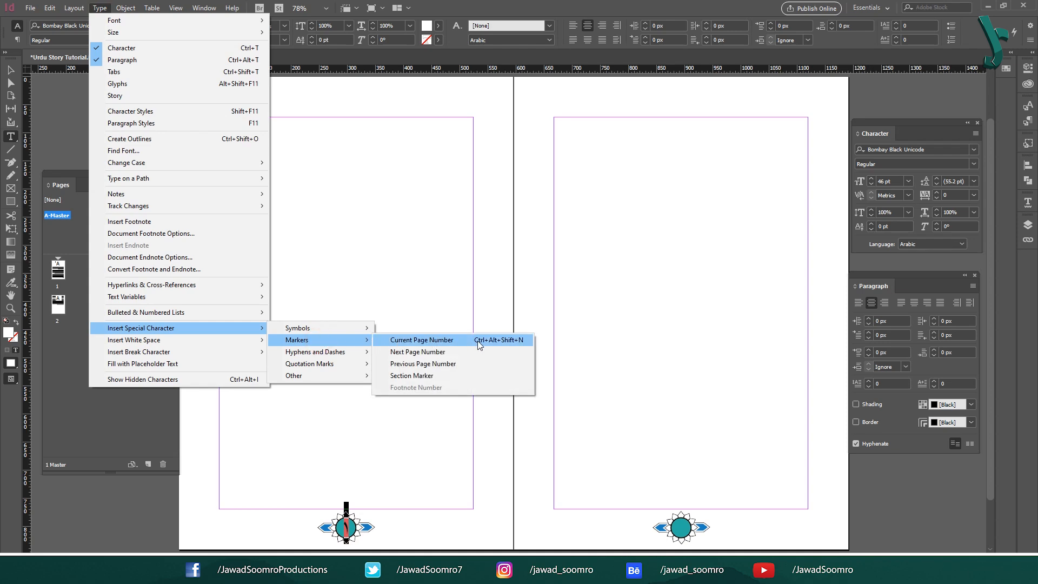
{"action": "left_click", "coordinate": [511, 342]}
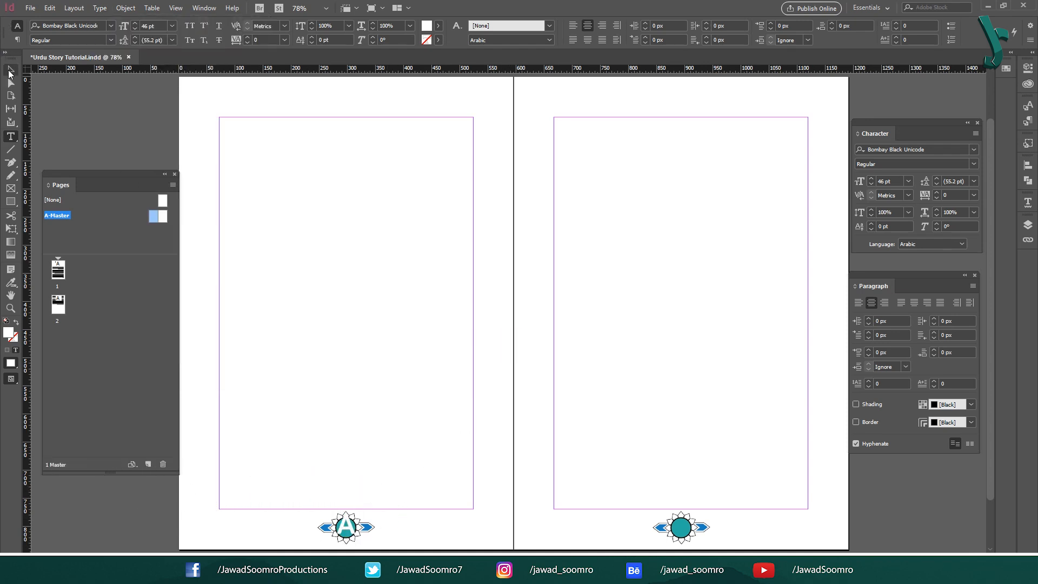
Step: Change the prefix of A-Master to B in its Master Options
{"action": "left_click", "coordinate": [10, 69]}
{"action": "right_click", "coordinate": [62, 221]}
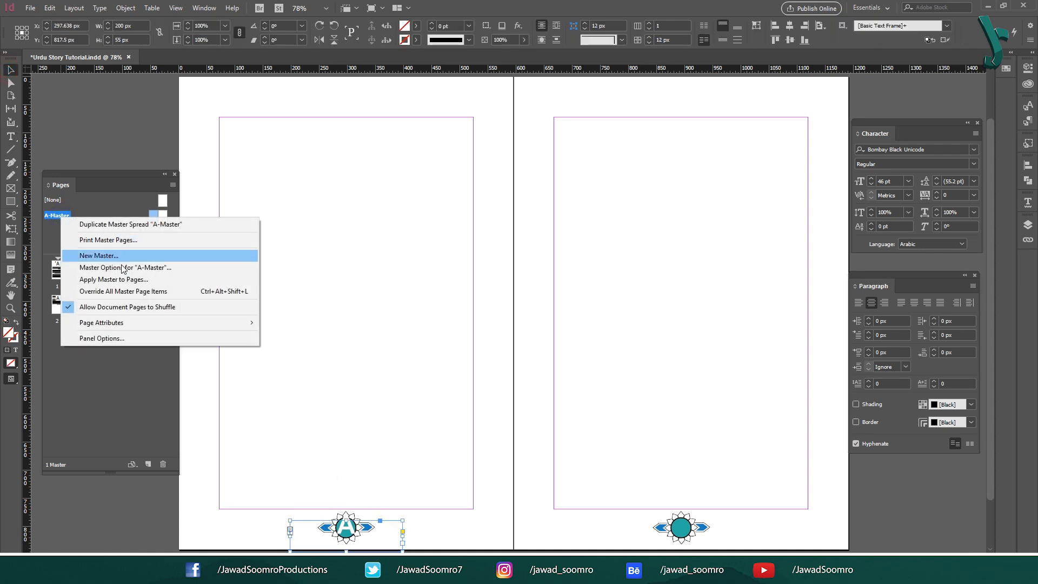
{"action": "left_click", "coordinate": [130, 267]}
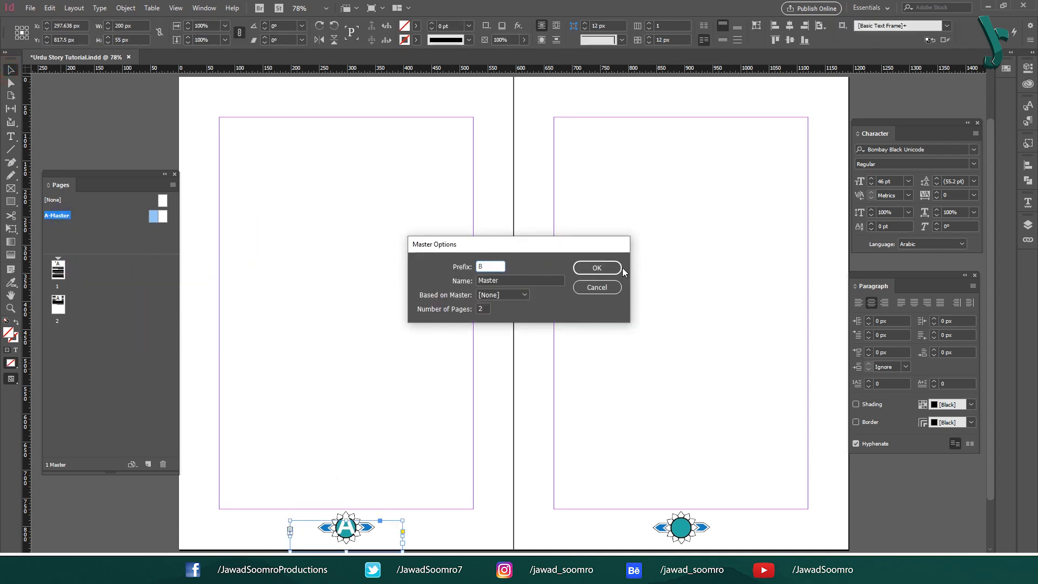
{"action": "left_click", "coordinate": [597, 268]}
Step: Set the master's prefix to I in its Master Options
{"action": "right_click", "coordinate": [54, 215]}
{"action": "left_click", "coordinate": [129, 256]}
{"action": "type", "text": "I"}
{"action": "left_click", "coordinate": [596, 268]}
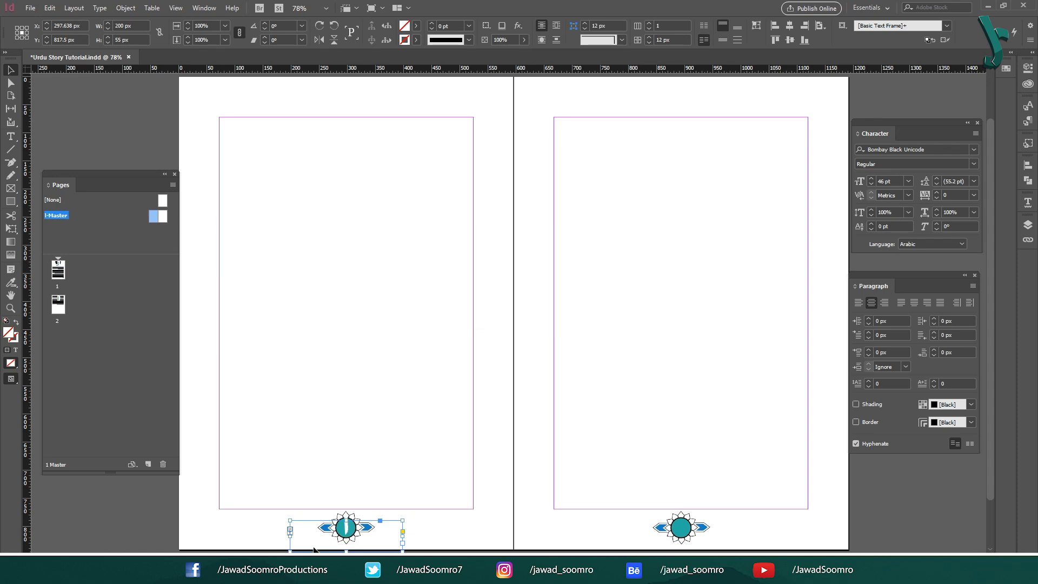
Step: Undo the two master prefix changes
{"action": "left_click", "coordinate": [407, 430]}
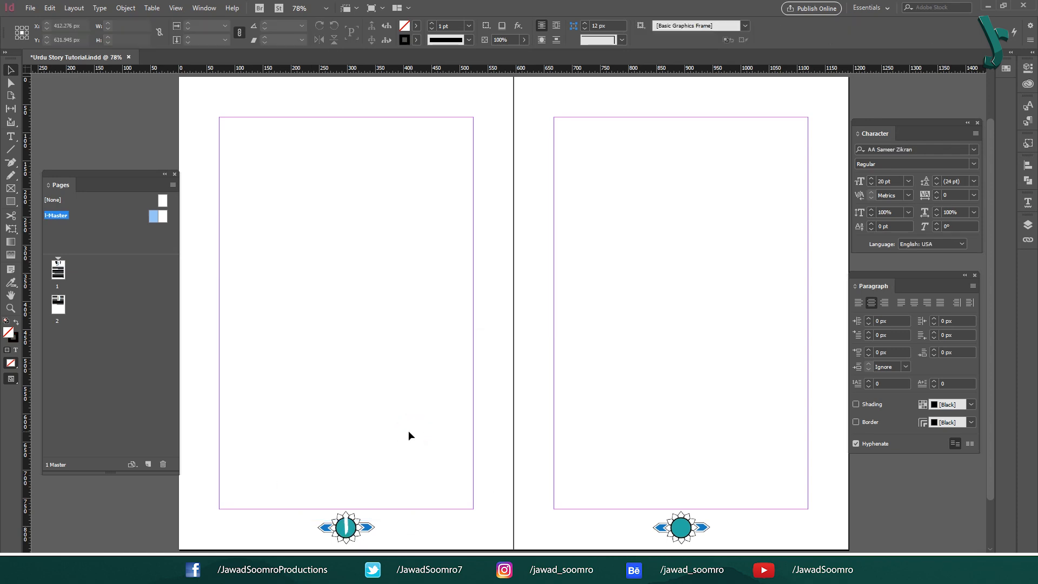
{"action": "key", "text": "ctrl+z"}
{"action": "key", "text": "ctrl+z"}
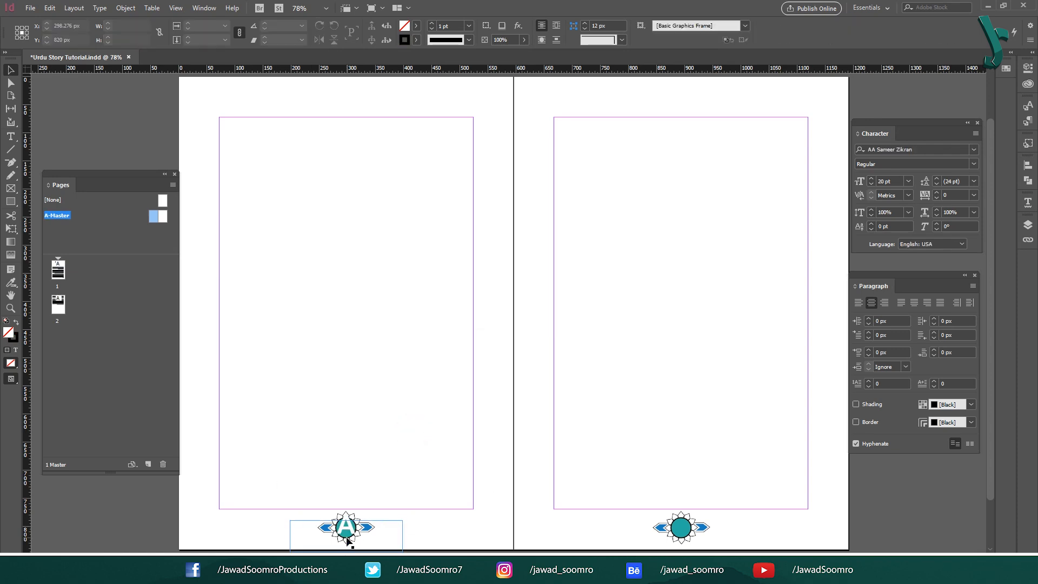
Step: Copy the page number frame onto the right master page's footer ornament and check the page numbers on document pages 1 and 2
{"action": "left_click_drag", "start_coordinate": [392, 528], "coordinate": [699, 530]}
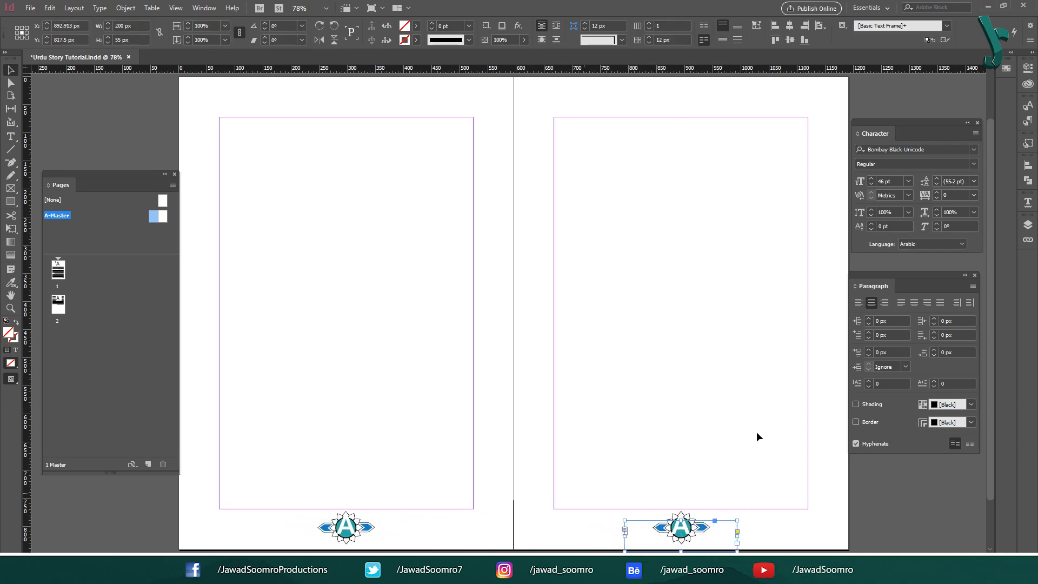
{"action": "left_click", "coordinate": [683, 423]}
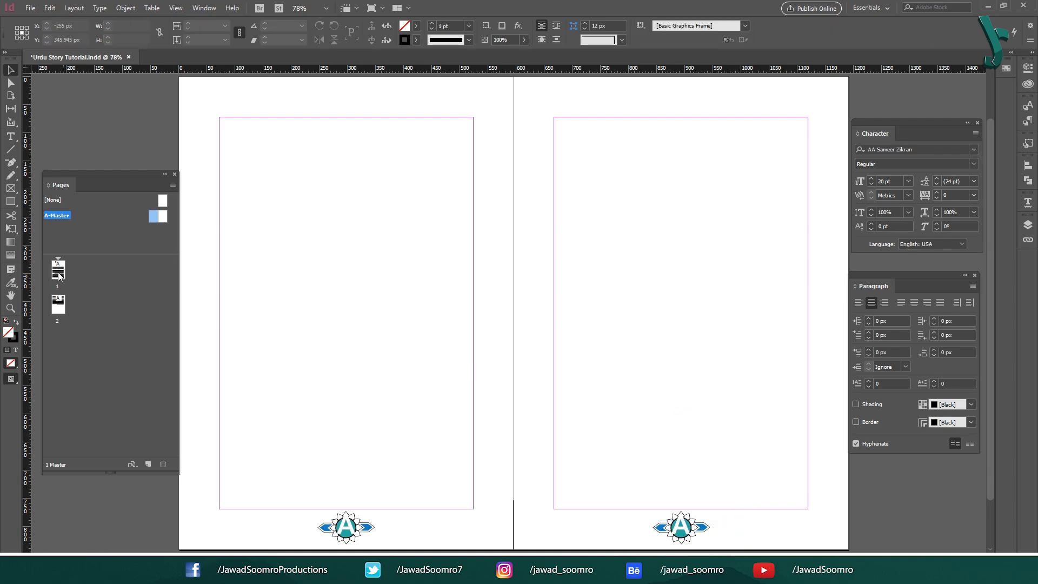
{"action": "double_click", "coordinate": [58, 273]}
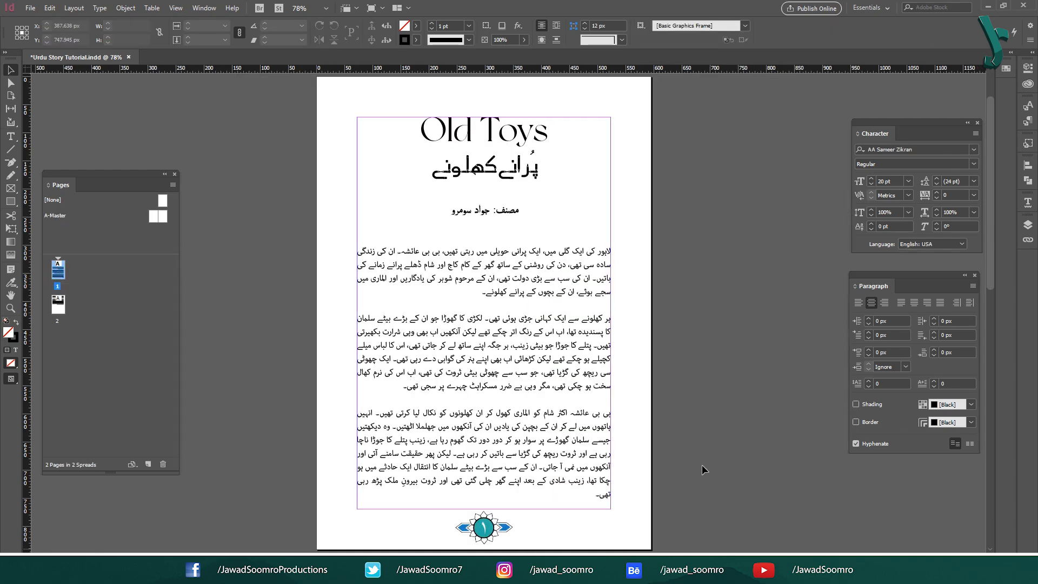
{"action": "left_click_drag", "start_coordinate": [762, 489], "coordinate": [771, 217]}
{"action": "left_click_drag", "start_coordinate": [762, 445], "coordinate": [744, 313]}
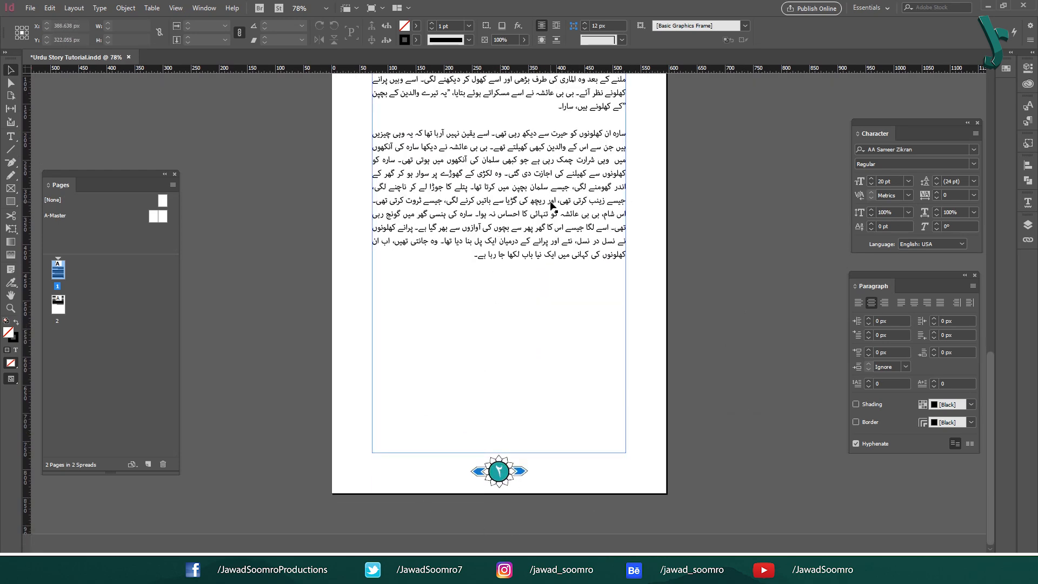
{"action": "scroll", "coordinate": [551, 205], "scroll_direction": "up", "scroll_amount": 10}
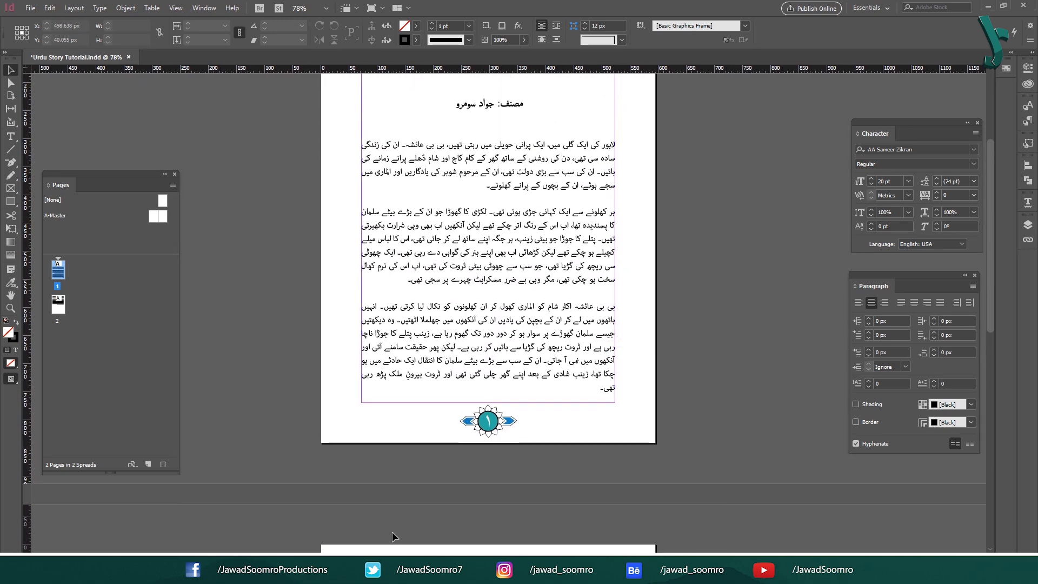
Step: Delete the page number frames from the footer ornaments on both master pages
{"action": "left_click", "coordinate": [387, 474]}
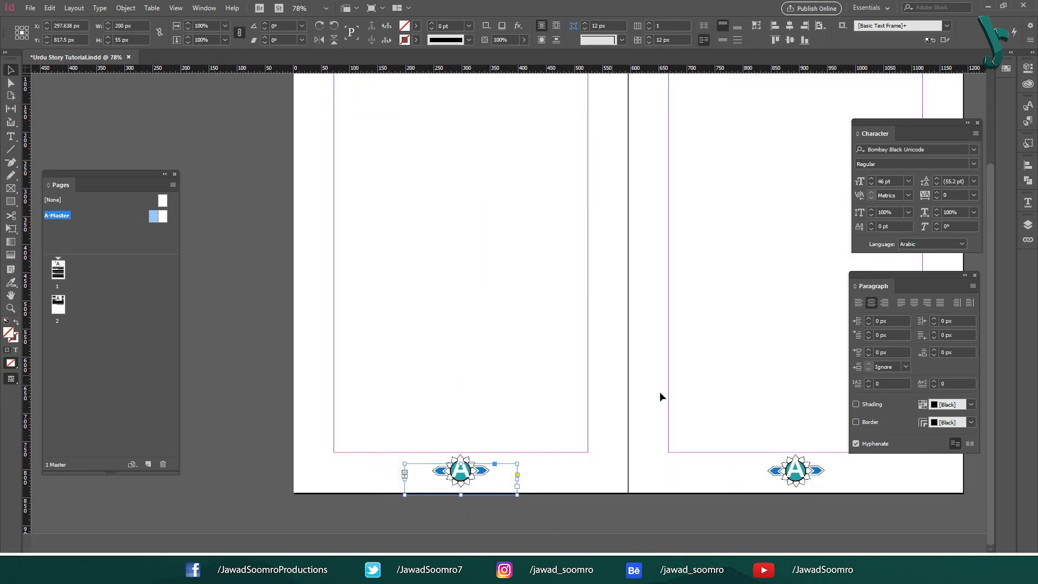
{"action": "key", "text": "Delete"}
{"action": "left_click", "coordinate": [763, 444]}
{"action": "key", "text": "Delete"}
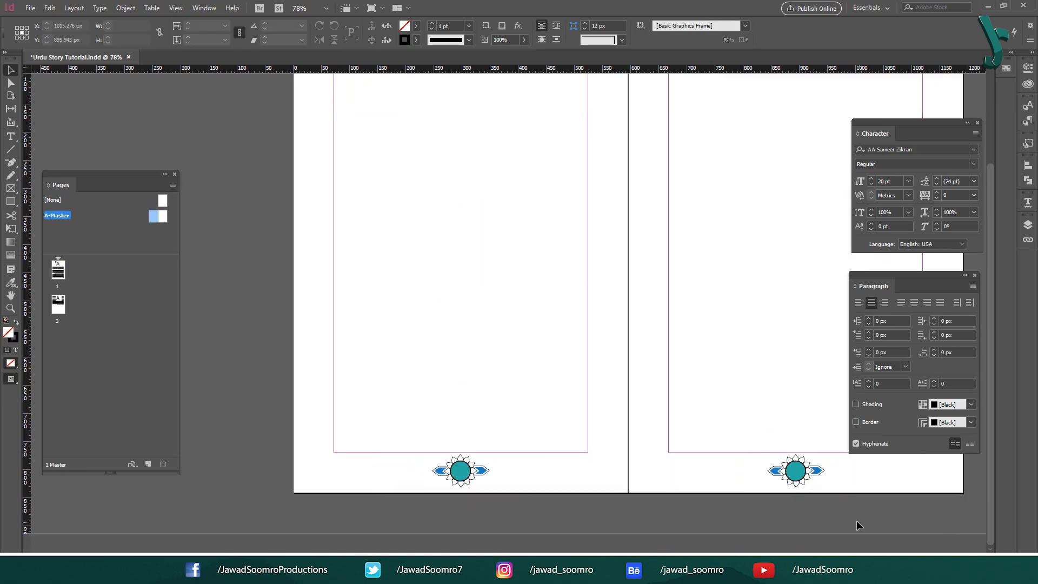
Step: Switch the keyboard input language to Urdu (Pakistan)
{"action": "left_click_drag", "start_coordinate": [836, 511], "coordinate": [804, 535]}
{"action": "left_click", "coordinate": [961, 570]}
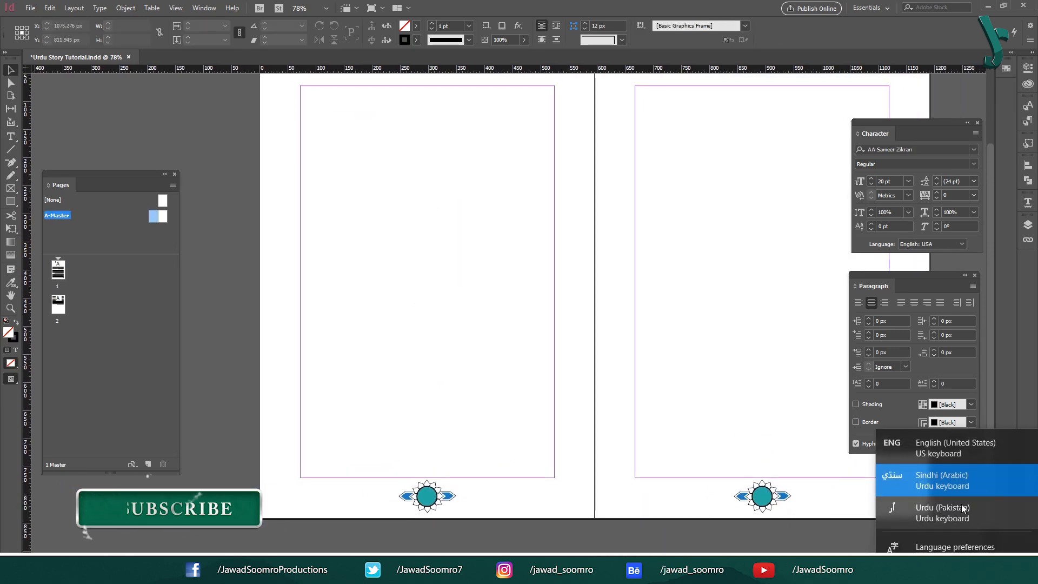
{"action": "left_click", "coordinate": [960, 510]}
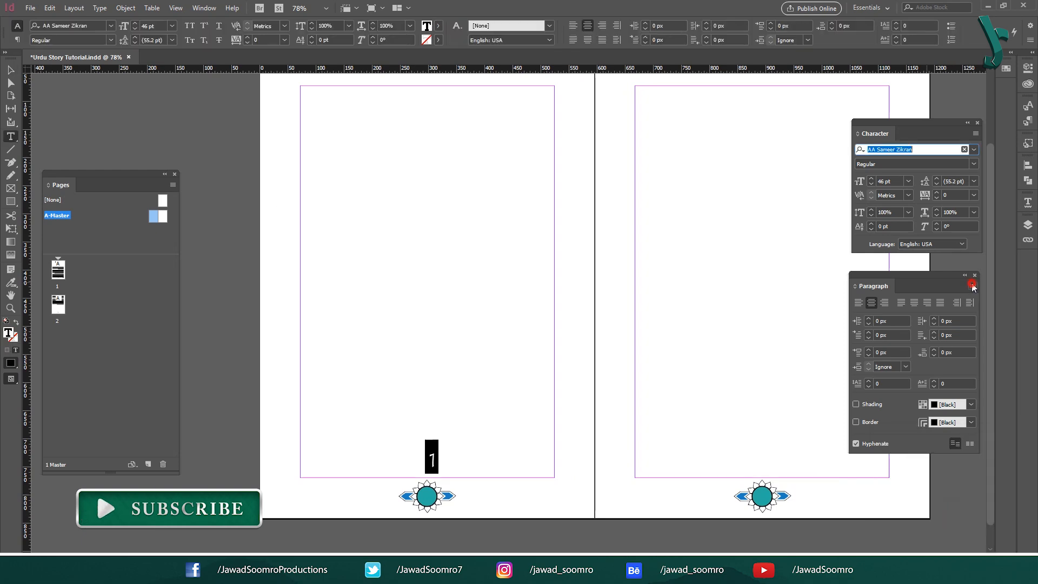
Step: Apply the Adobe World-Ready Single-line Composer and the Urdu Typesetting font to the number 1 on the left master page
{"action": "left_click", "coordinate": [971, 286]}
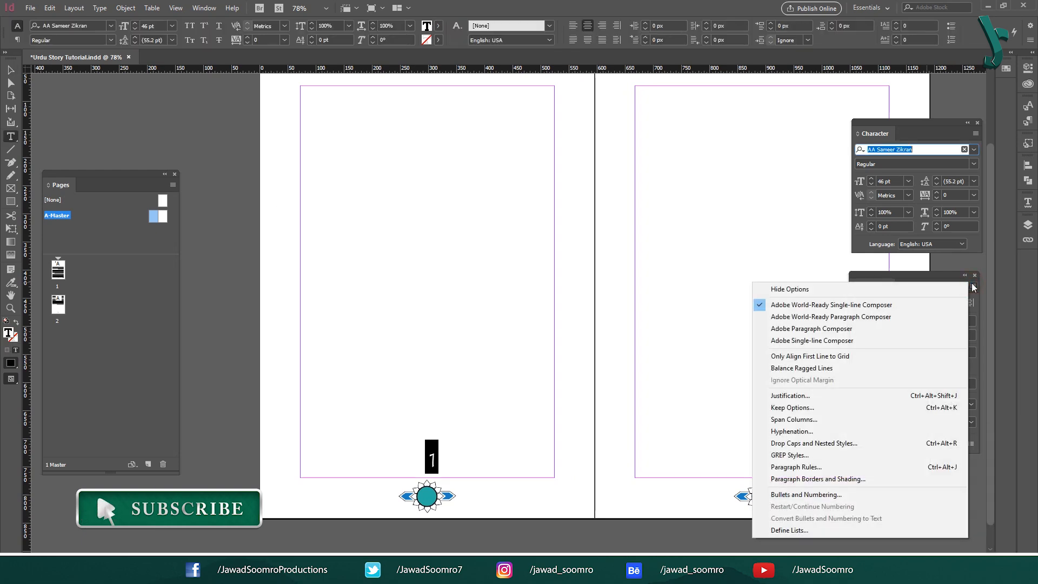
{"action": "left_click", "coordinate": [901, 308]}
{"action": "left_click", "coordinate": [973, 149]}
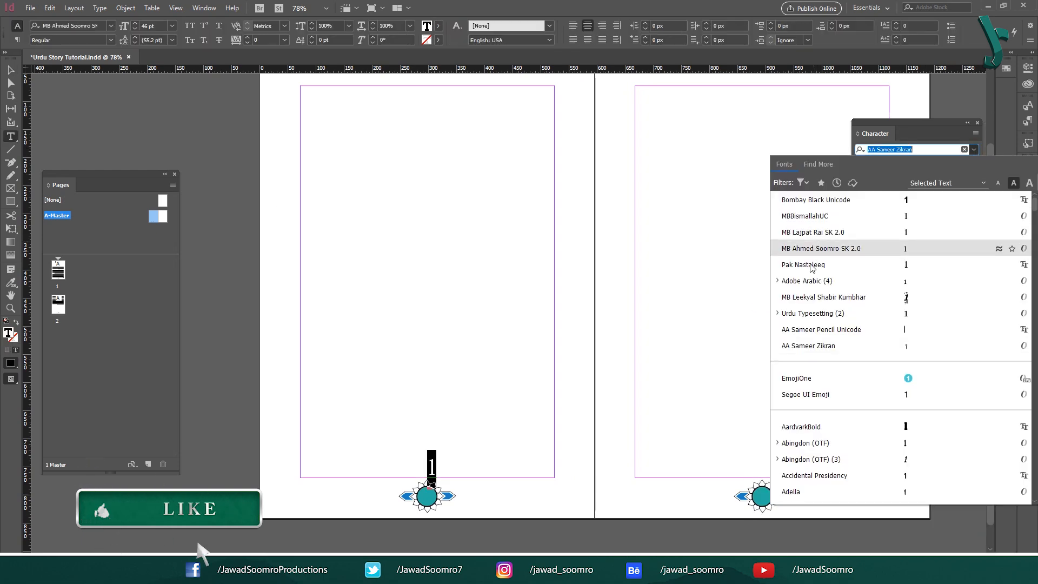
{"action": "left_click", "coordinate": [809, 313]}
Step: Set the selected number's character language to Arabic
{"action": "left_click", "coordinate": [930, 244]}
{"action": "left_click", "coordinate": [929, 243]}
{"action": "left_click", "coordinate": [930, 244]}
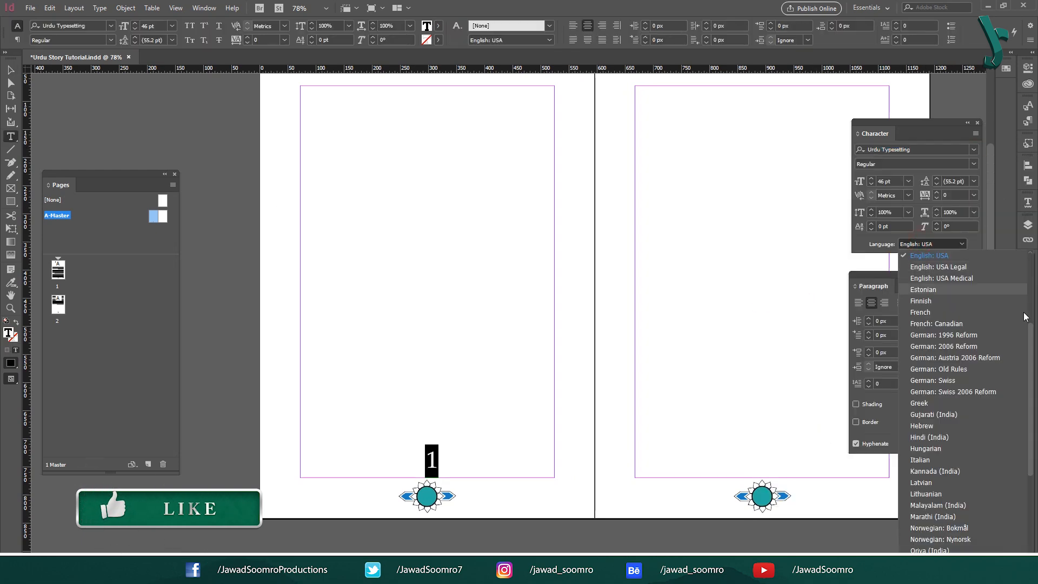
{"action": "scroll", "coordinate": [1025, 317], "scroll_direction": "up", "scroll_amount": 4}
{"action": "left_click", "coordinate": [929, 266]}
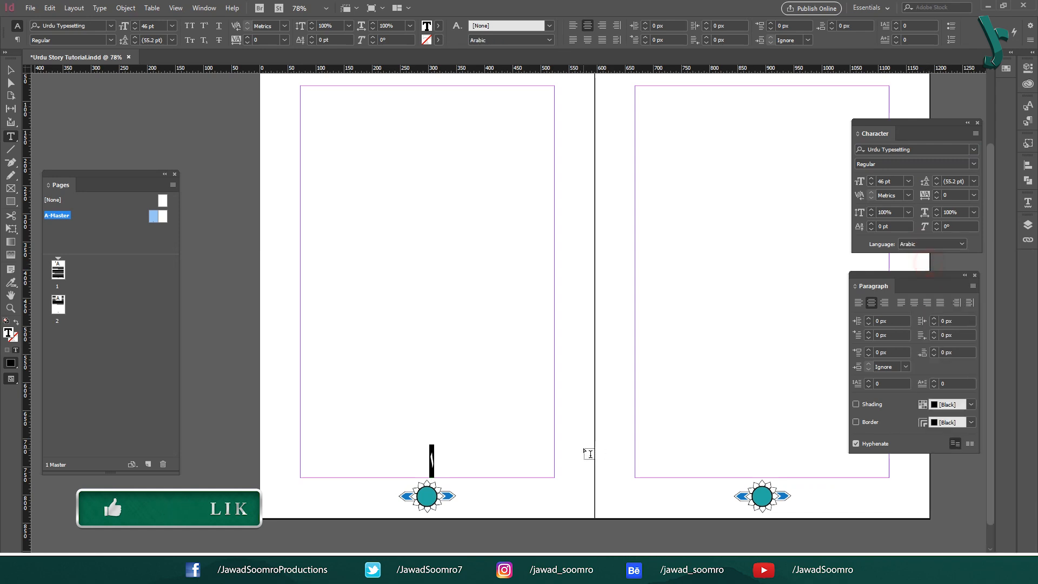
Step: Reduce the selected number's font size to 38 pt
{"action": "left_click", "coordinate": [870, 183]}
{"action": "left_click", "coordinate": [871, 184]}
{"action": "left_click", "coordinate": [870, 184]}
{"action": "left_click", "coordinate": [870, 184]}
{"action": "left_click", "coordinate": [871, 183]}
{"action": "left_click", "coordinate": [870, 184]}
Step: Replace the number in the left master page's footer ornament with the Current Page Number marker
{"action": "left_click", "coordinate": [100, 7]}
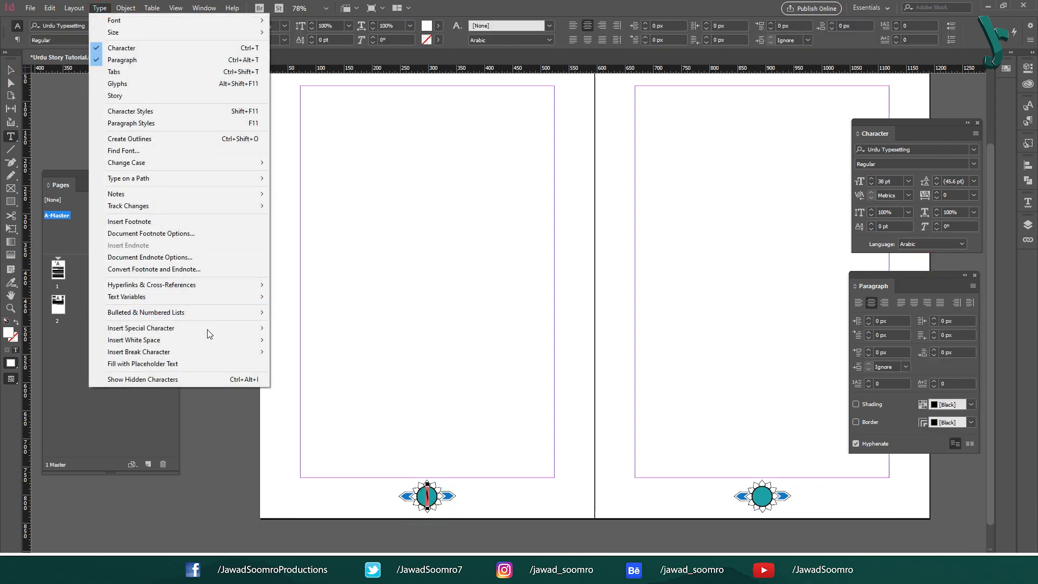
{"action": "mouse_move", "coordinate": [206, 329]}
{"action": "mouse_move", "coordinate": [301, 341]}
{"action": "left_click", "coordinate": [425, 340]}
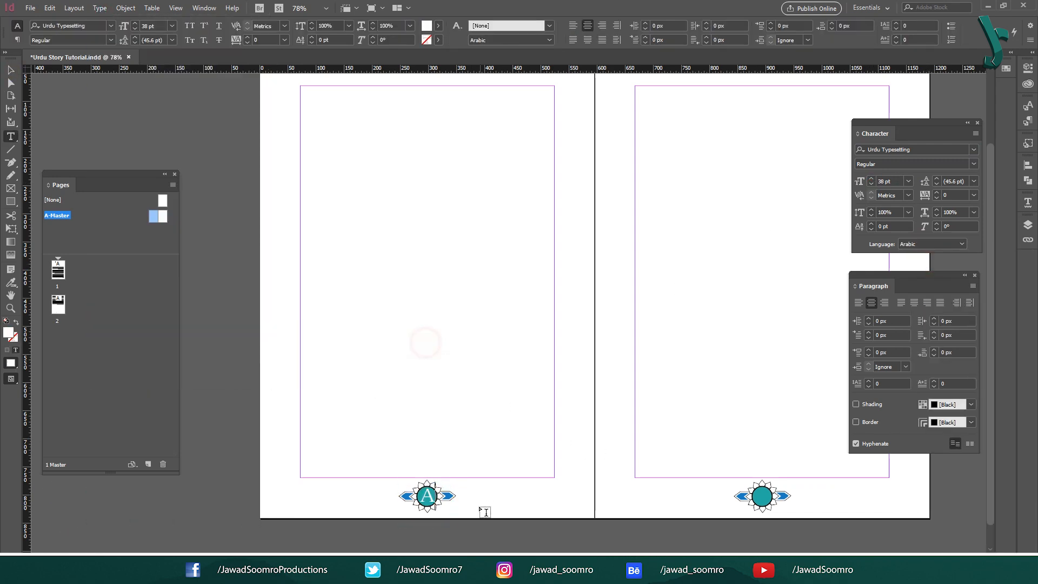
Step: Duplicate the left page number frame onto the footer ornament of the right master page
{"action": "left_click", "coordinate": [11, 70]}
{"action": "left_click", "coordinate": [444, 285]}
{"action": "left_click_drag", "start_coordinate": [444, 500], "coordinate": [773, 511], "text": "alt"}
{"action": "left_click", "coordinate": [609, 351]}
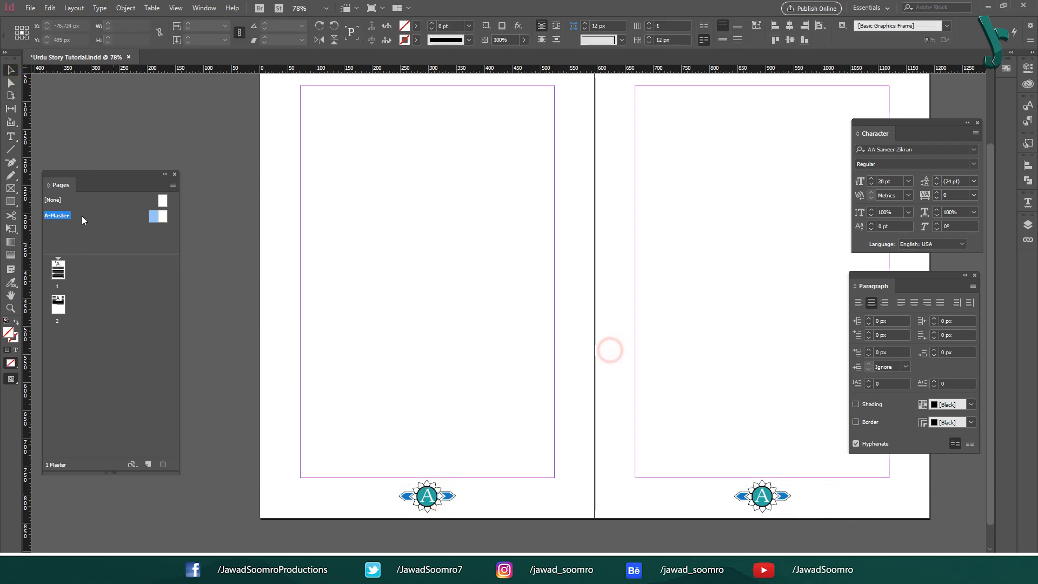
Step: Open page 1 of the document and check the footer page numbers on both pages
{"action": "double_click", "coordinate": [58, 264]}
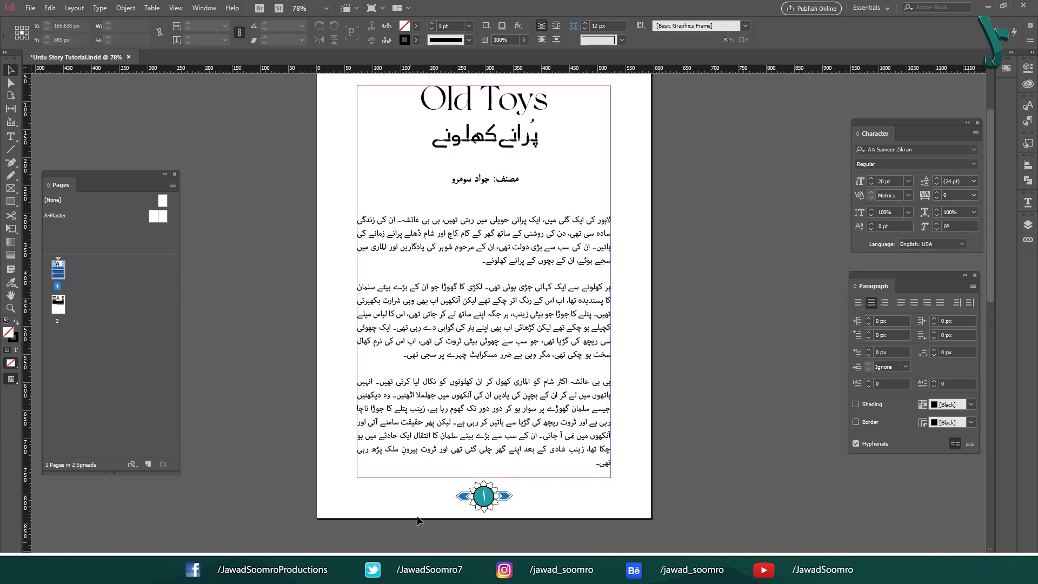
{"action": "scroll", "coordinate": [732, 504], "scroll_direction": "down", "scroll_amount": 10}
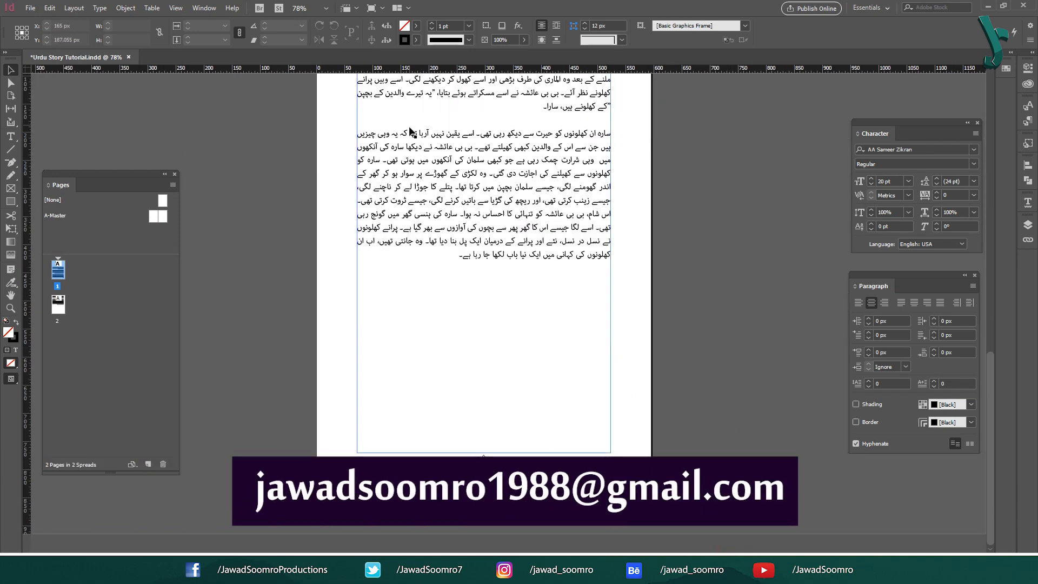
{"action": "key", "text": "ctrl+minus"}
{"action": "key", "text": "ctrl+minus"}
{"action": "key", "text": "ctrl+minus"}
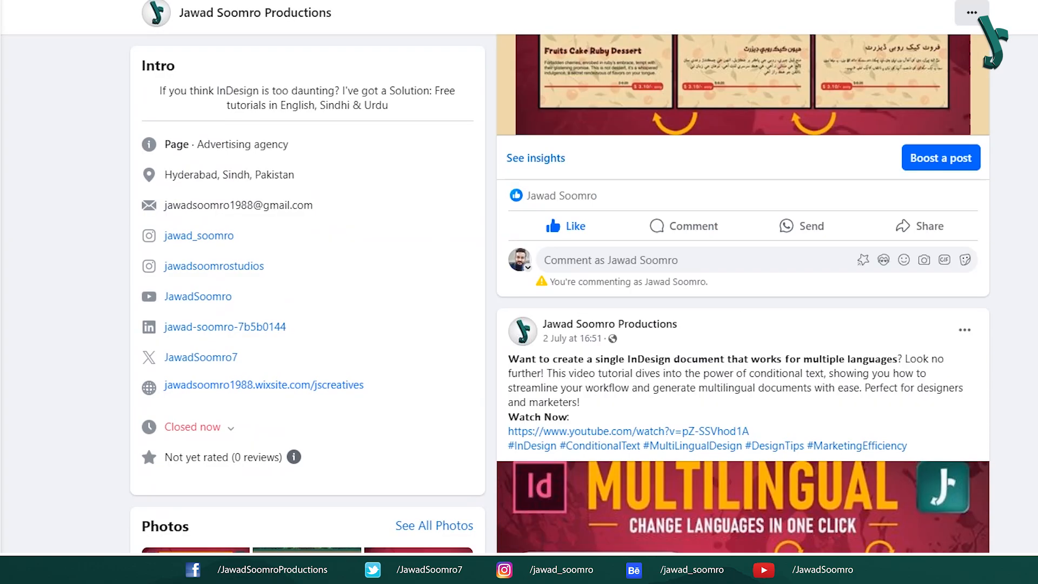
{"action": "scroll", "coordinate": [742, 291], "scroll_direction": "up", "scroll_amount": 20}
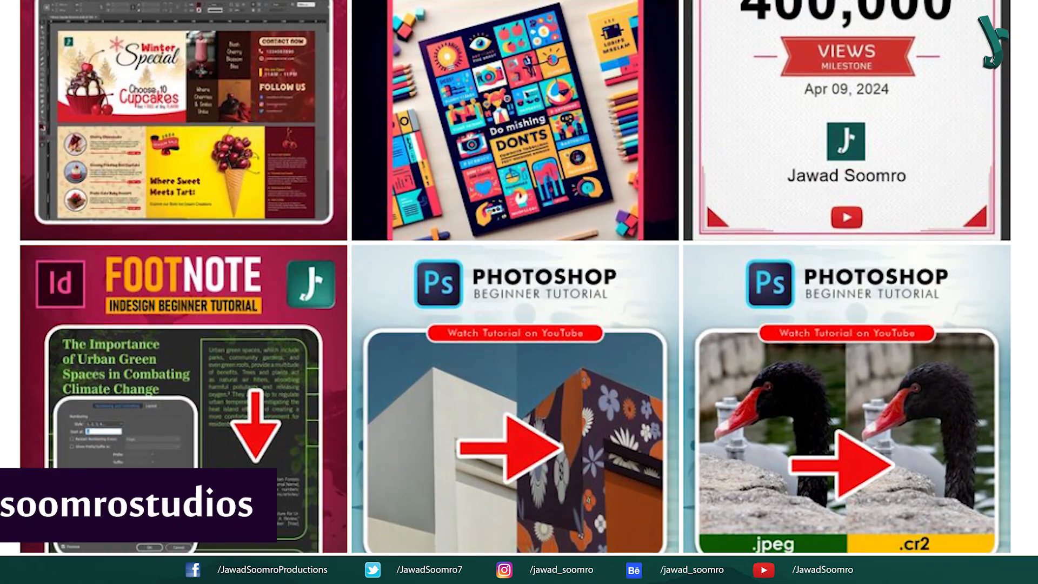
{"action": "scroll", "coordinate": [519, 292], "scroll_direction": "up", "scroll_amount": 7}
{"action": "scroll", "coordinate": [519, 292], "scroll_direction": "up", "scroll_amount": 7}
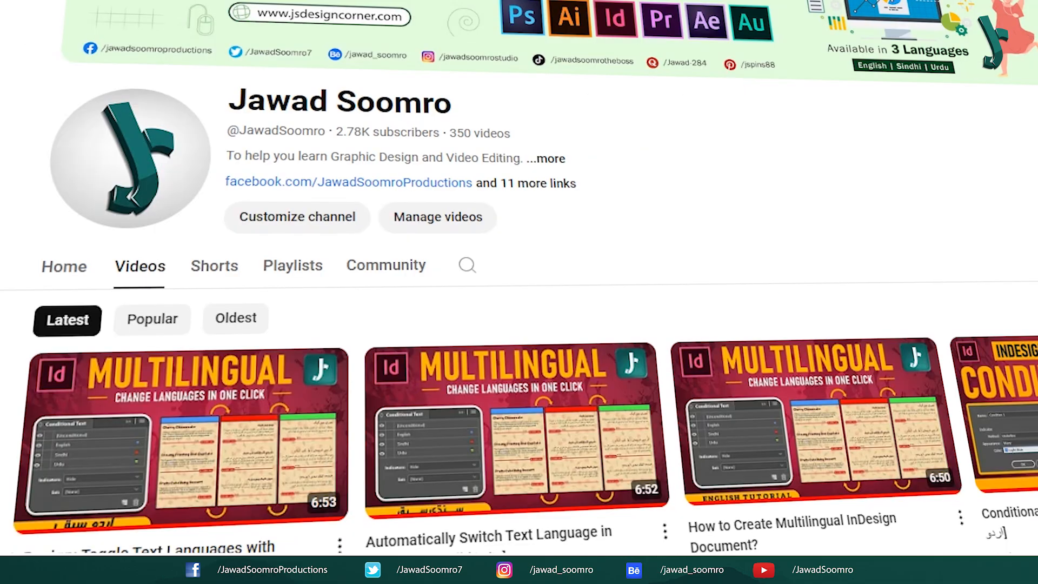
{"action": "scroll", "coordinate": [519, 292], "scroll_direction": "down", "scroll_amount": 12}
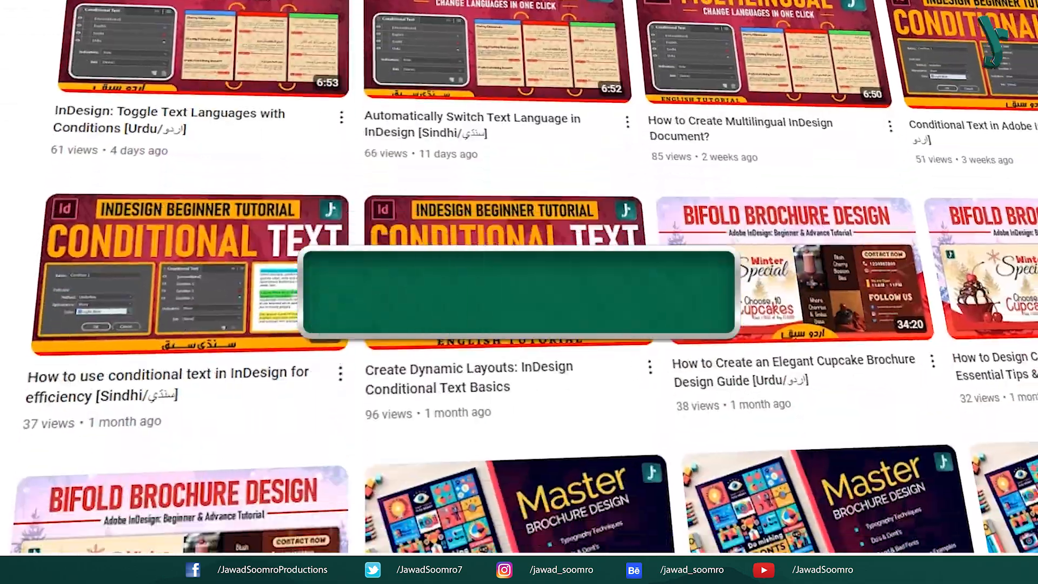
{"action": "scroll", "coordinate": [588, 376], "scroll_direction": "down", "scroll_amount": 15}
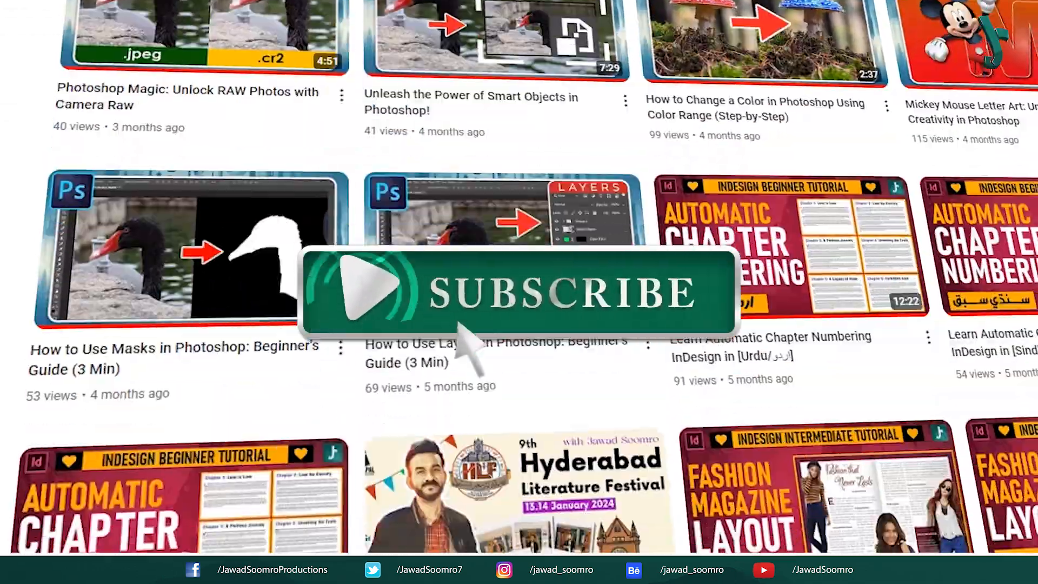
{"action": "scroll", "coordinate": [588, 377], "scroll_direction": "down", "scroll_amount": 11}
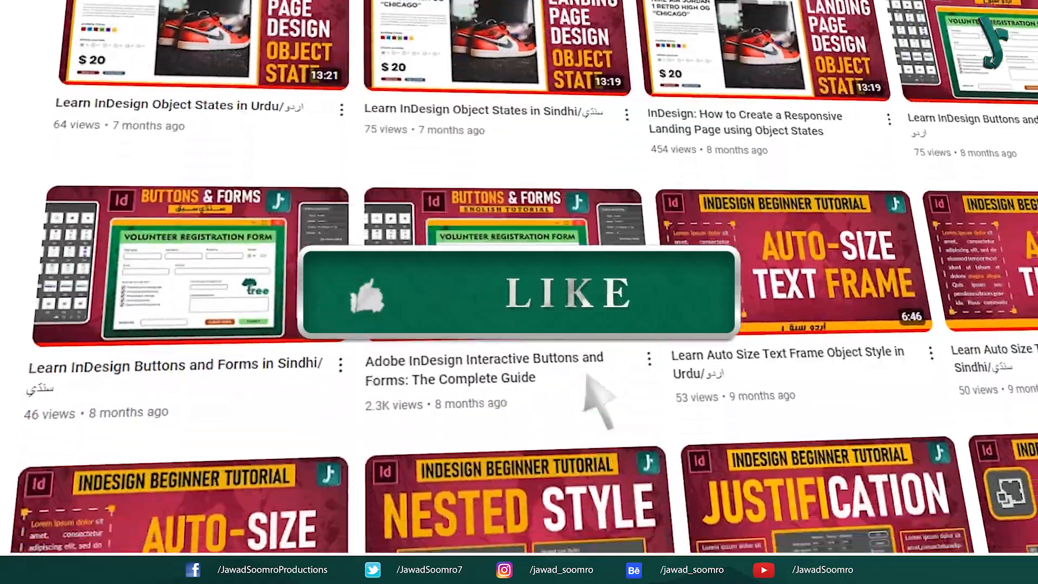